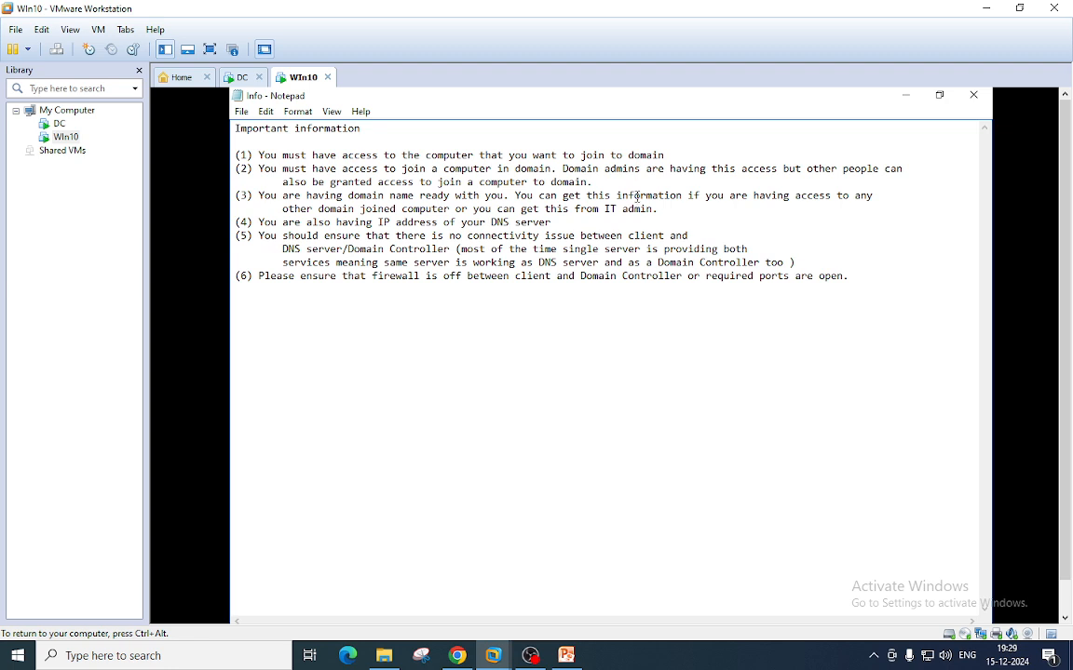
# - Hide the Info notes in the Win10 VM to reveal the desktop
pyautogui.click(906, 95)
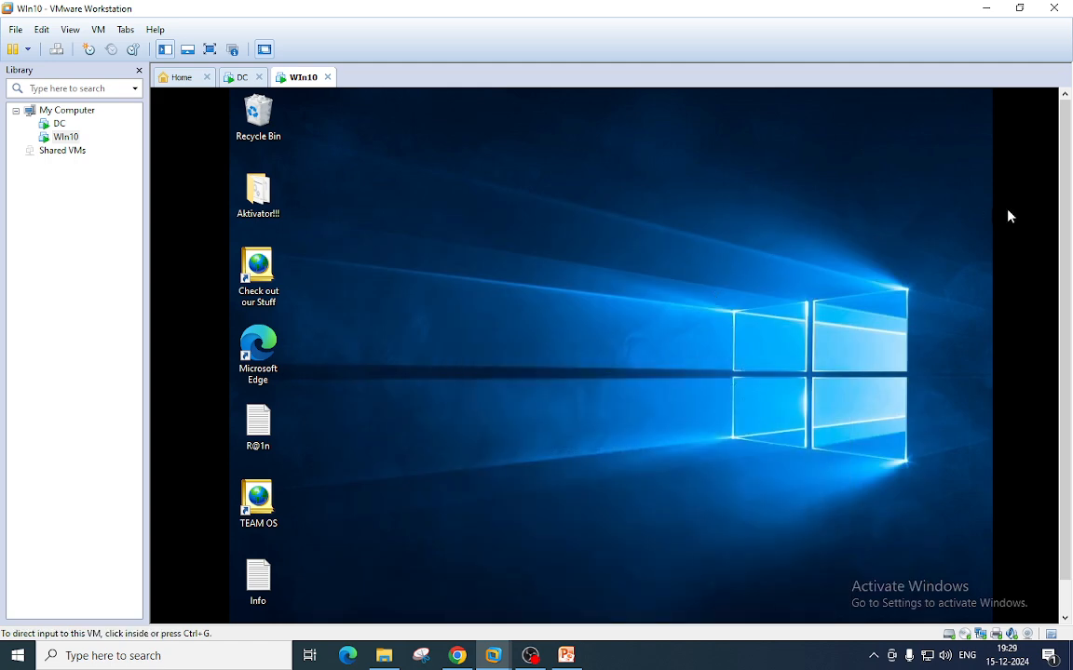
# - On the DC's PowerShell console, highlight the ipconfig output showing IP 192.168.100.100
pyautogui.click(240, 81)
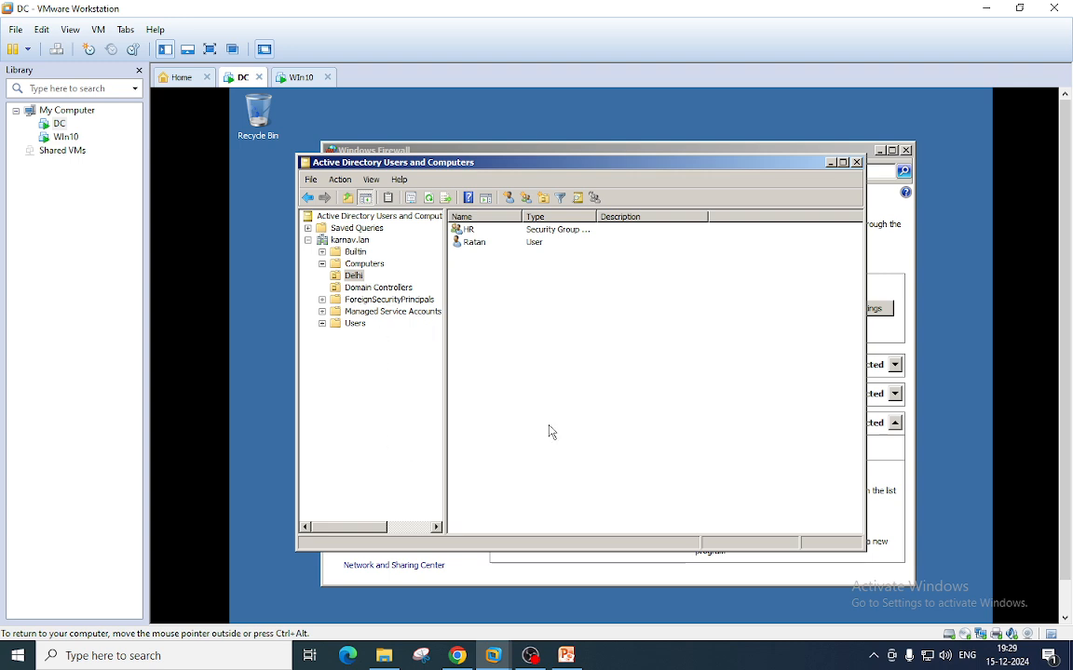
pyautogui.moveTo(1064, 157); pyautogui.dragTo(1056, 288)
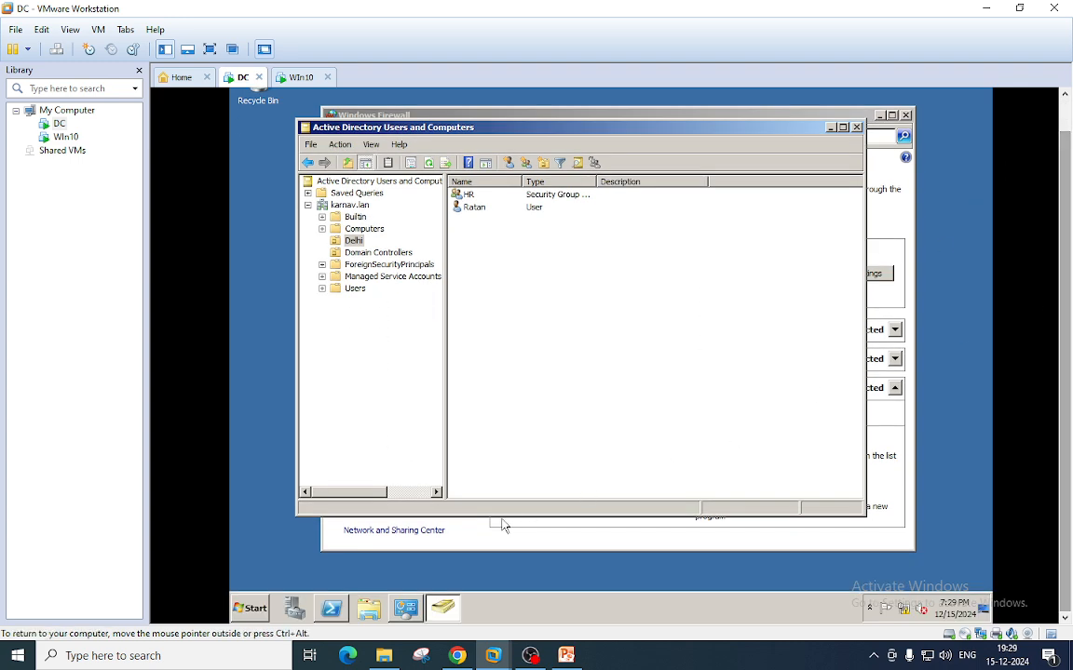
pyautogui.click(337, 610)
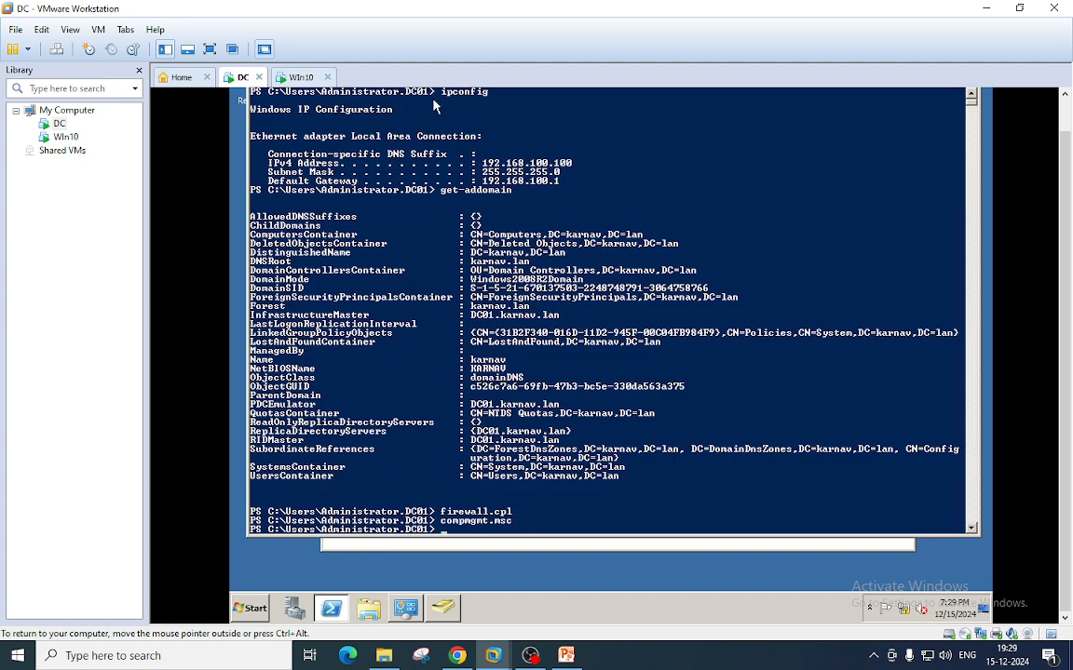
pyautogui.moveTo(436, 92); pyautogui.dragTo(500, 92)
pyautogui.moveTo(484, 165); pyautogui.dragTo(585, 164)
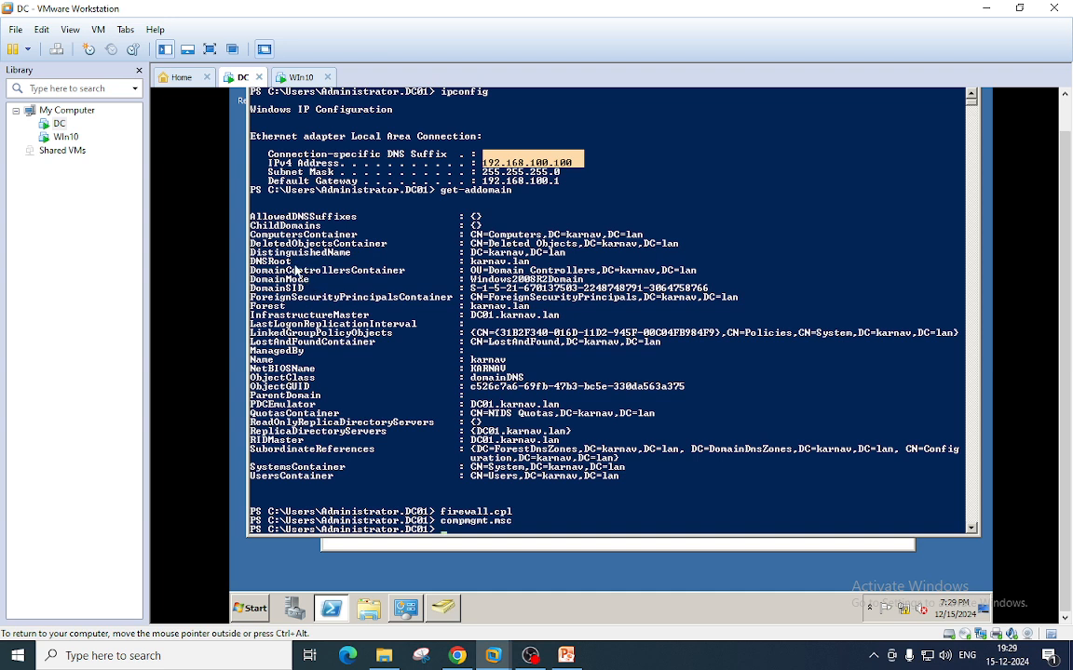
# - Highlight the get-addomain DNSRoot karnav.lan and recall the earlier firewall.cpl command
pyautogui.moveTo(441, 190); pyautogui.dragTo(506, 196)
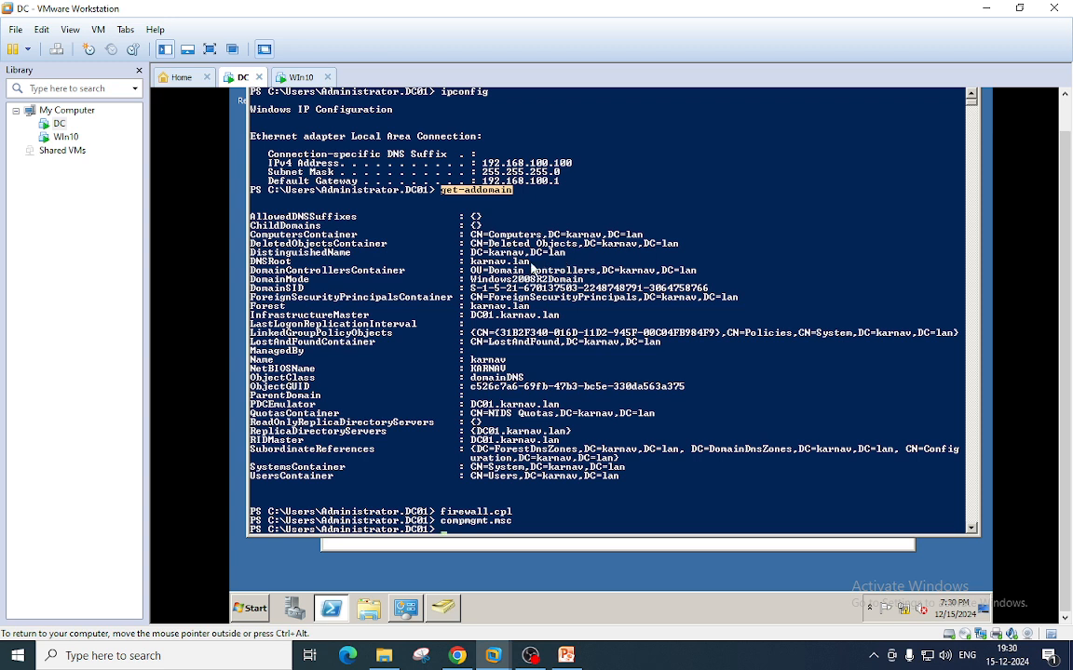
pyautogui.doubleClick(518, 265)
pyautogui.moveTo(518, 267); pyautogui.dragTo(471, 264)
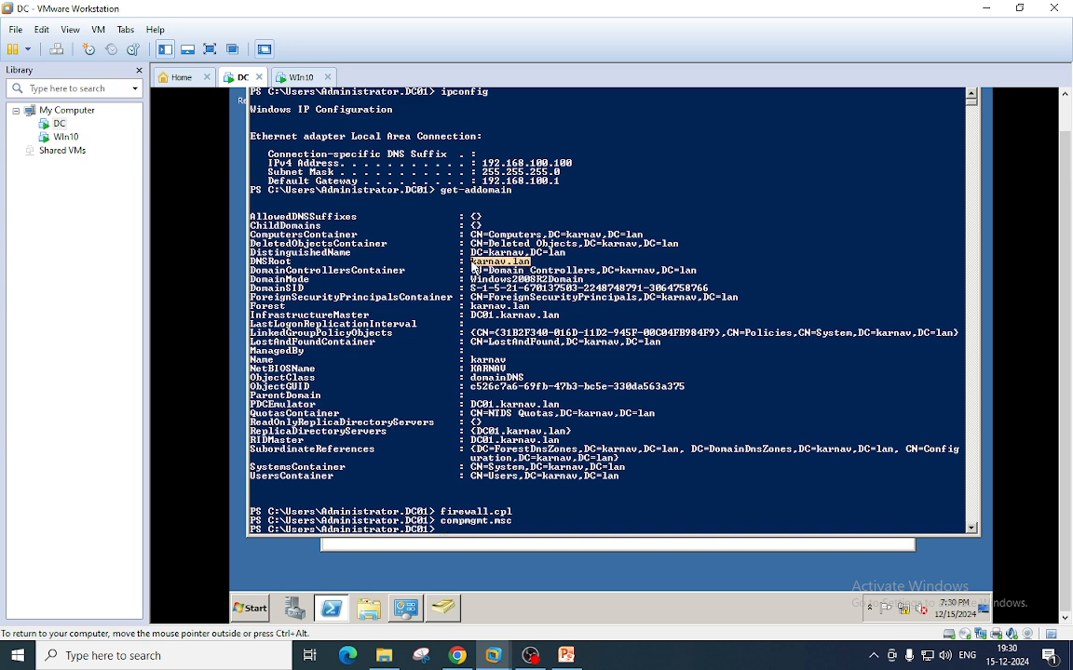
pyautogui.moveTo(518, 190); pyautogui.dragTo(441, 192)
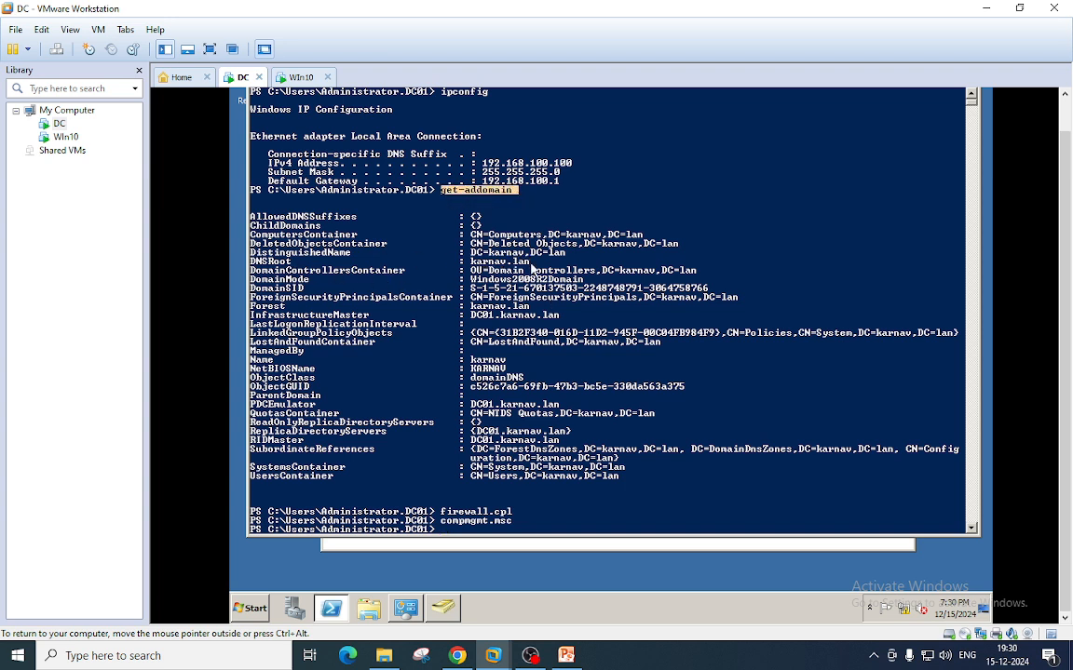
pyautogui.moveTo(533, 265); pyautogui.dragTo(472, 267)
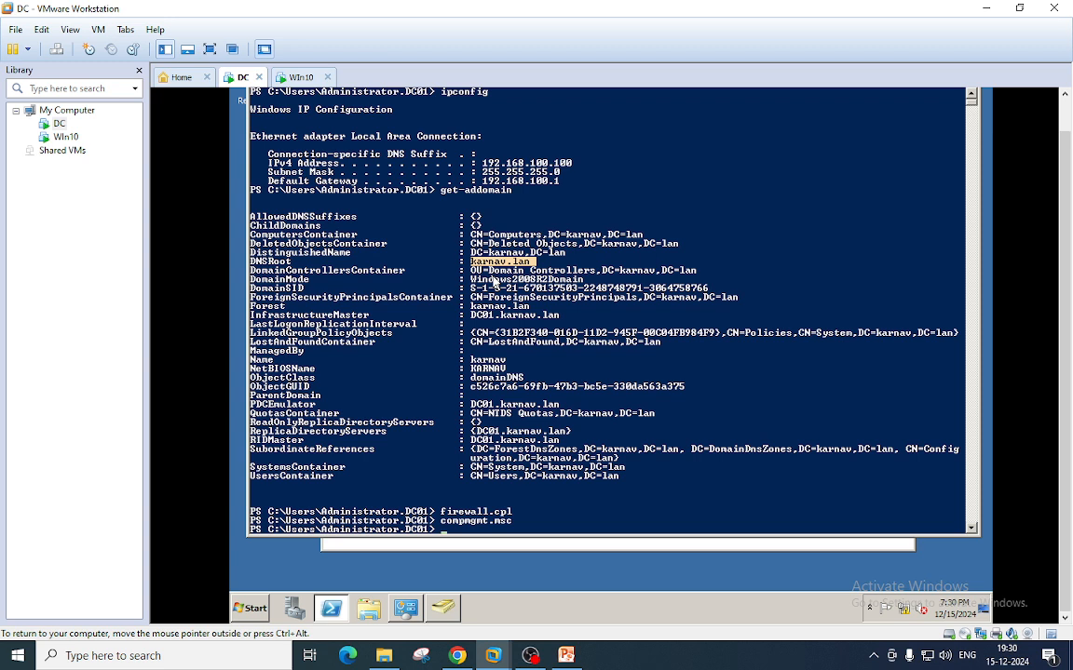
pyautogui.click(479, 513)
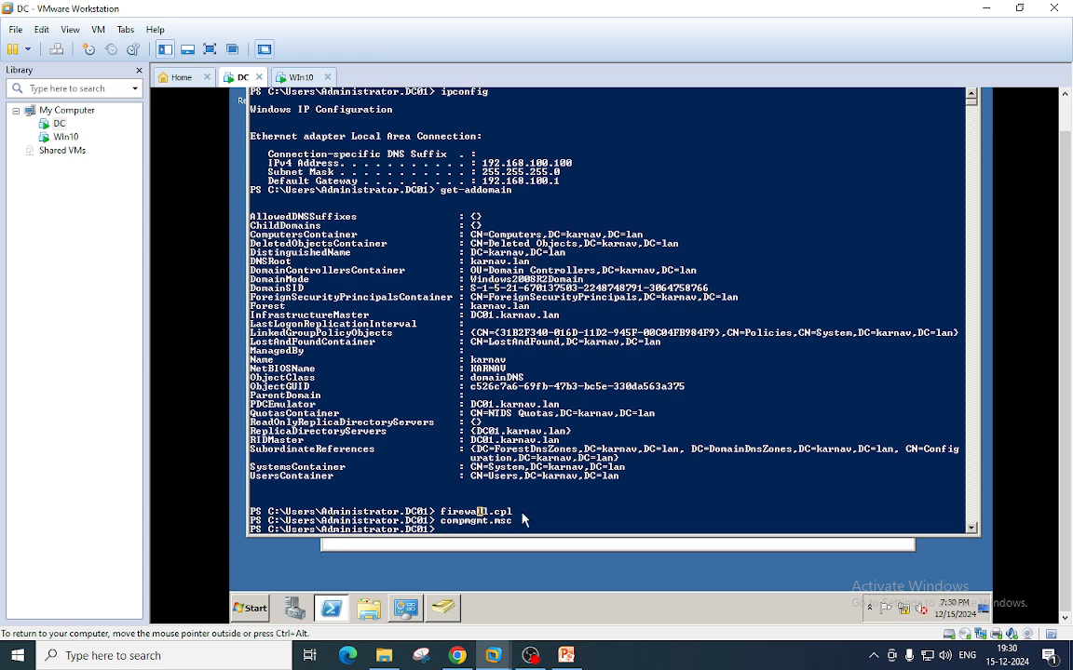
pyautogui.press('Up')
pyautogui.press('Up')
# - Run firewall.cpl and verify the domain, private and public firewalls are off without changing anything
pyautogui.press('Return')
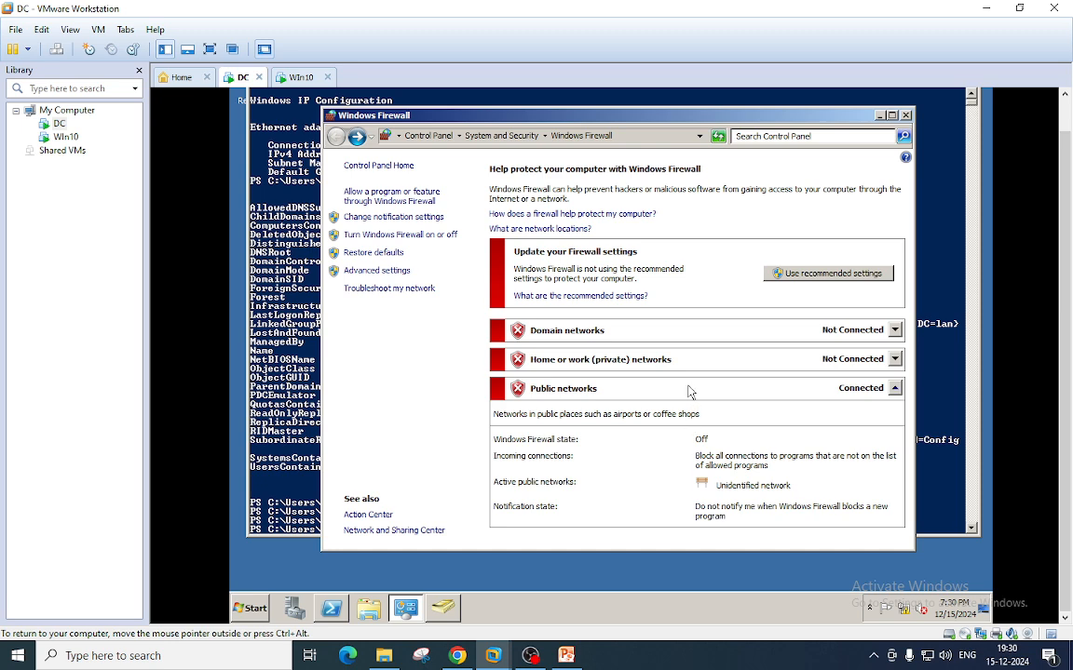
pyautogui.click(388, 238)
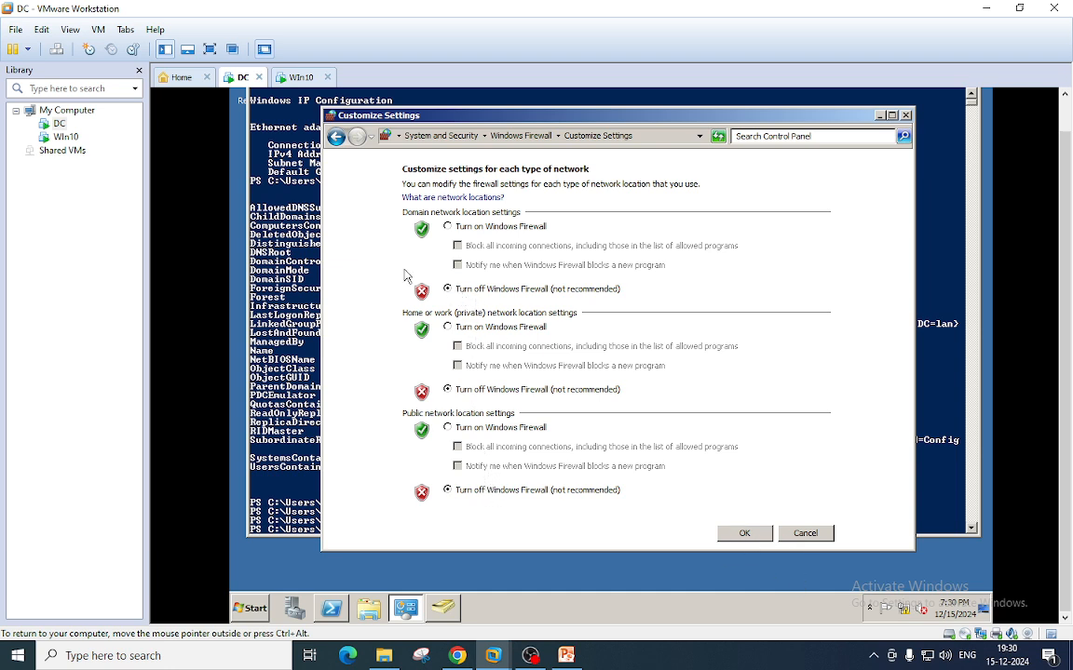
pyautogui.click(805, 532)
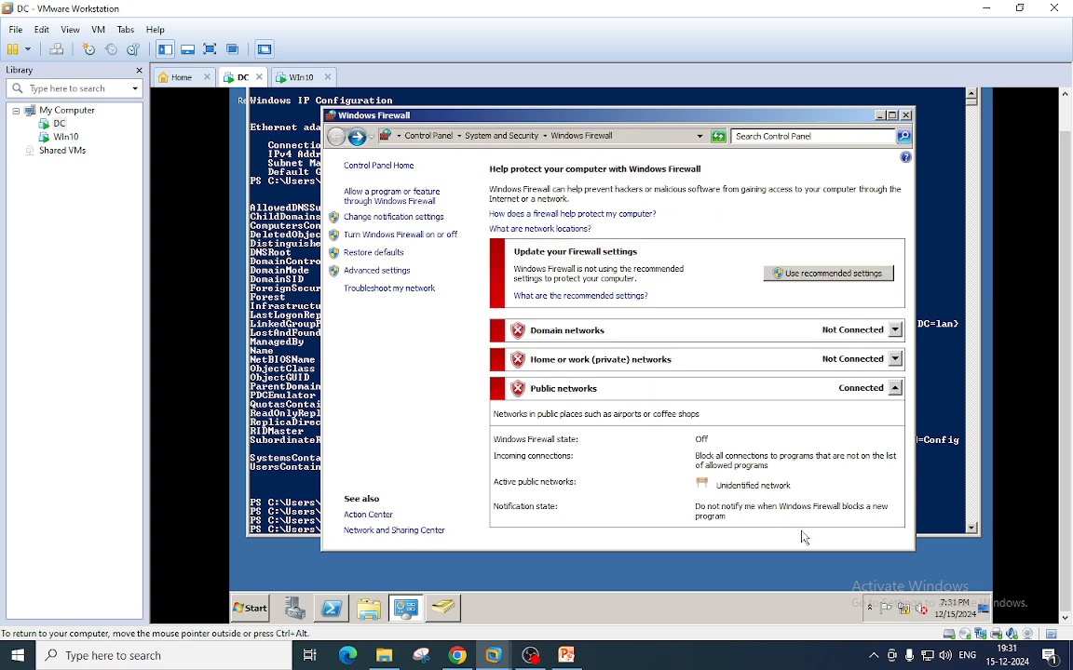
pyautogui.click(906, 116)
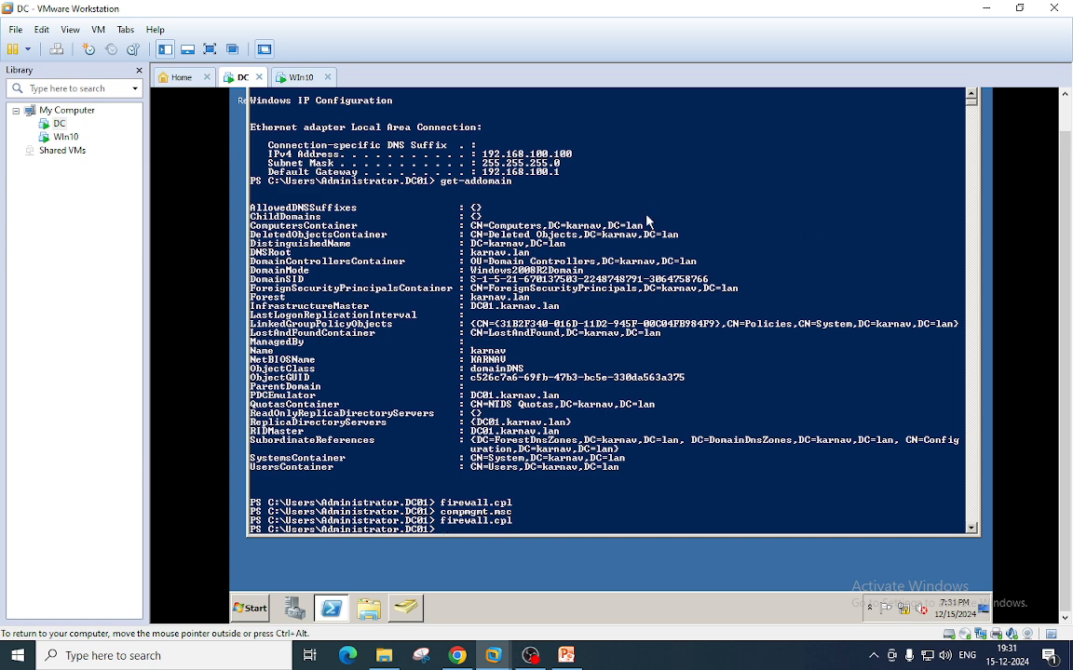
# - On Win10, run firewall.cpl and verify the private and public firewalls are off, changing nothing
pyautogui.click(295, 79)
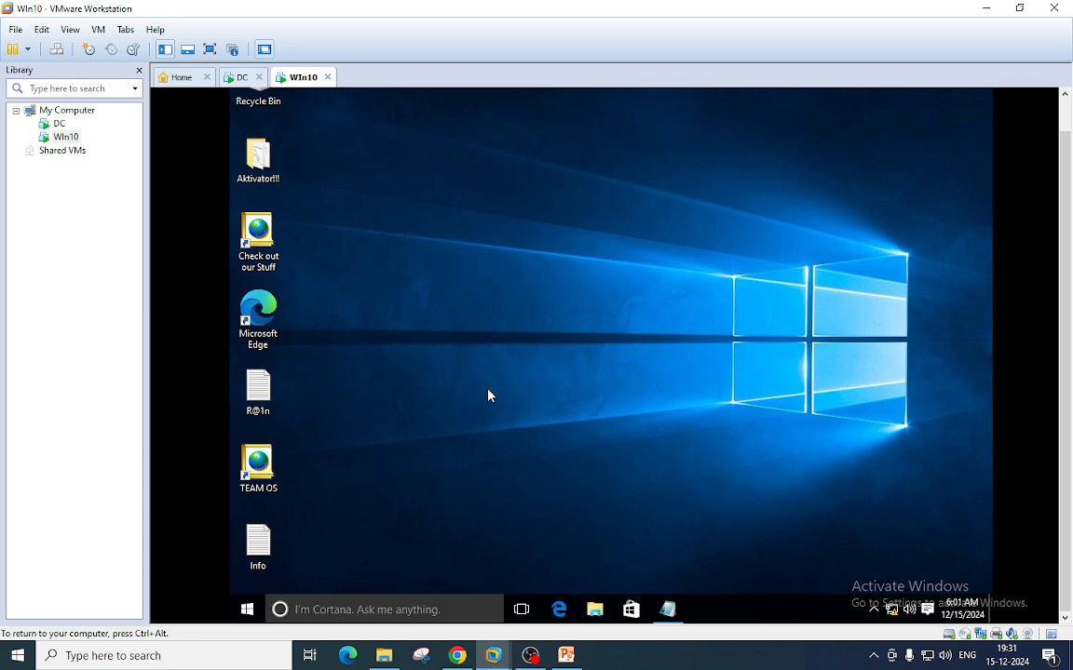
pyautogui.press('super+r')
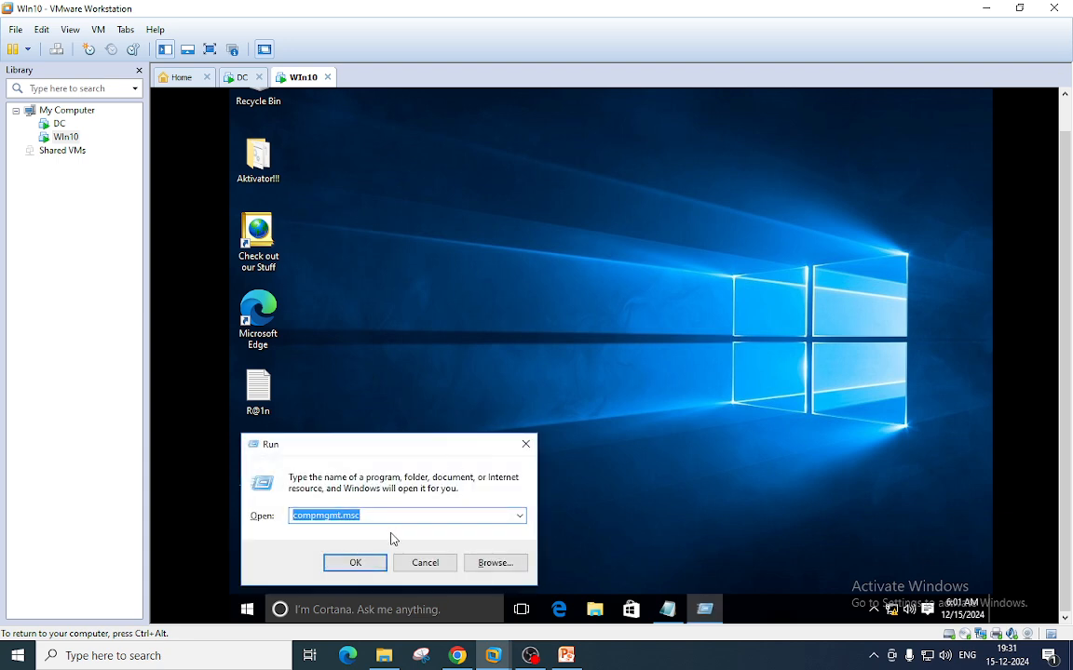
pyautogui.write('f')
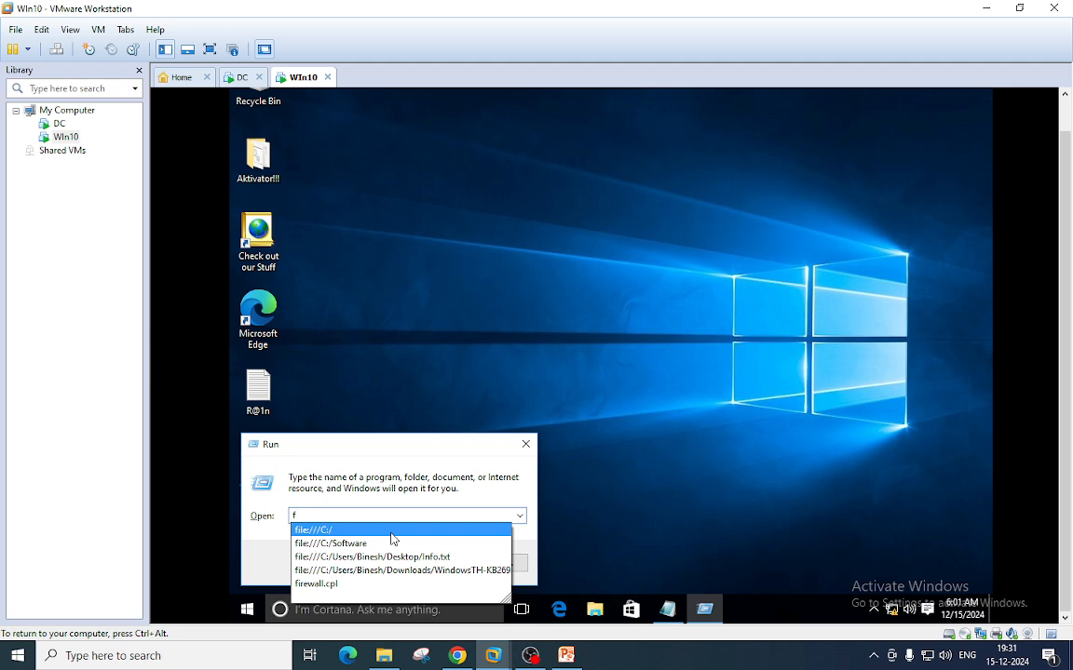
pyautogui.click(348, 584)
pyautogui.click(356, 564)
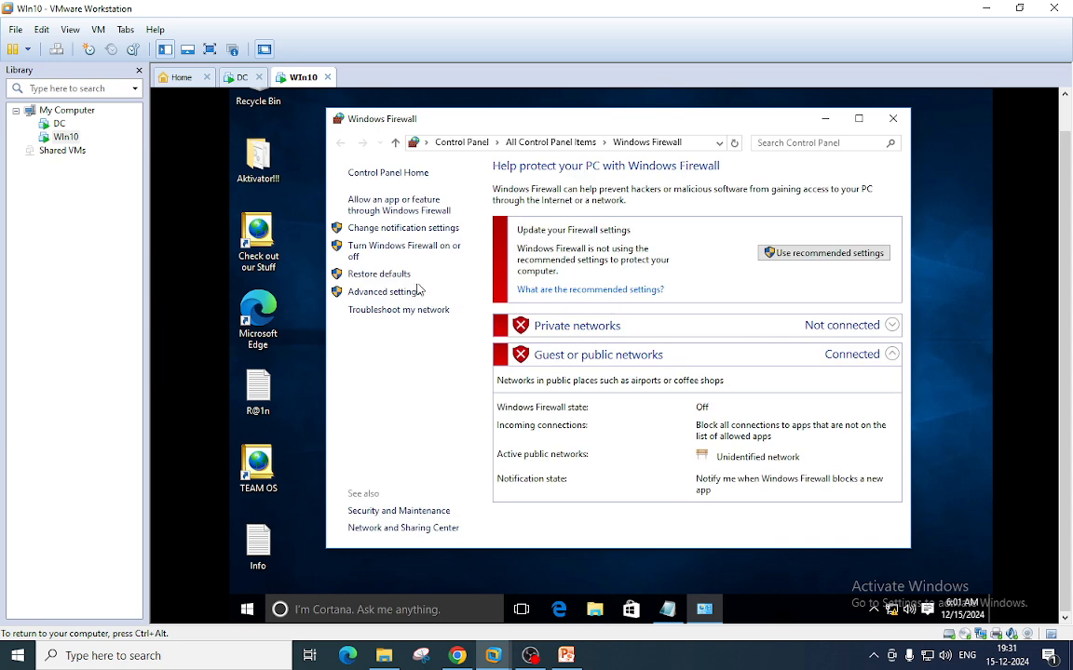
pyautogui.click(410, 250)
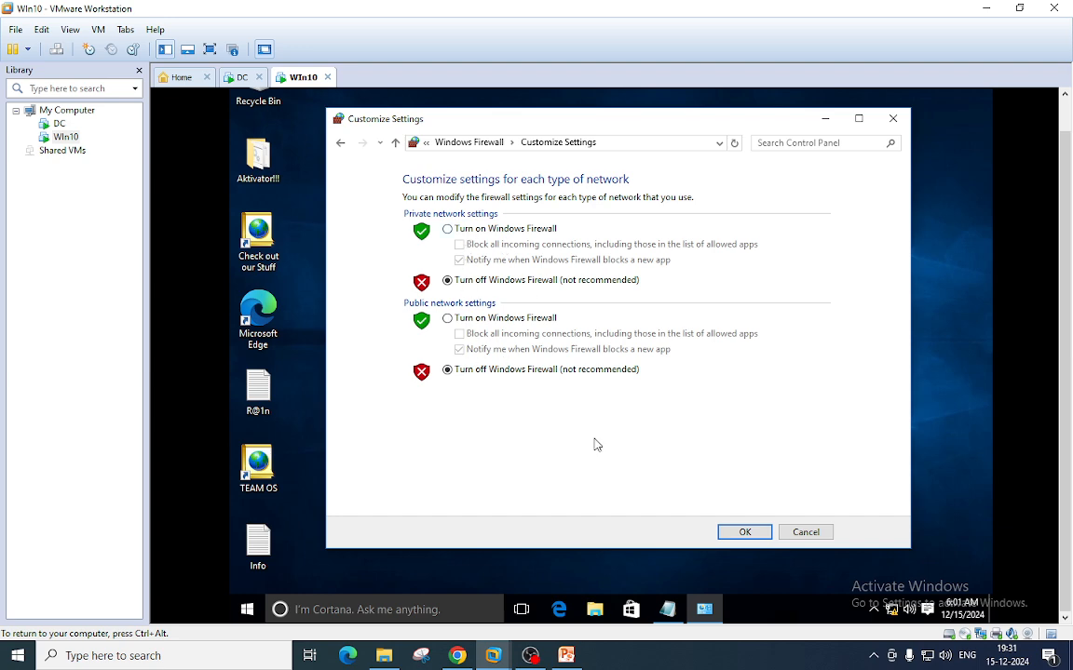
pyautogui.click(807, 537)
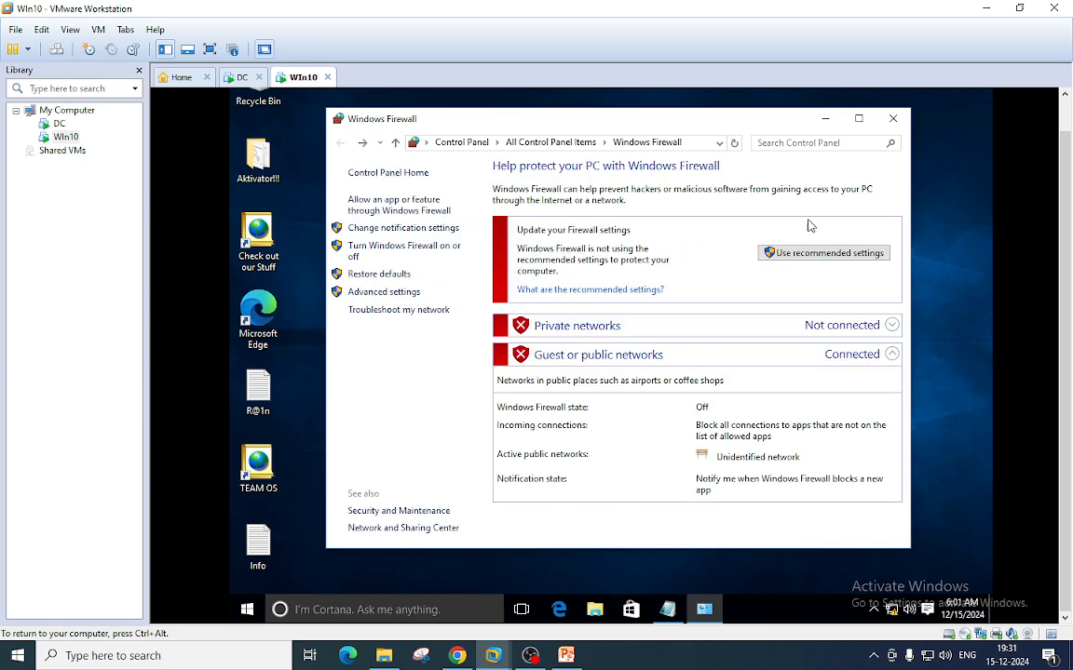
pyautogui.click(894, 120)
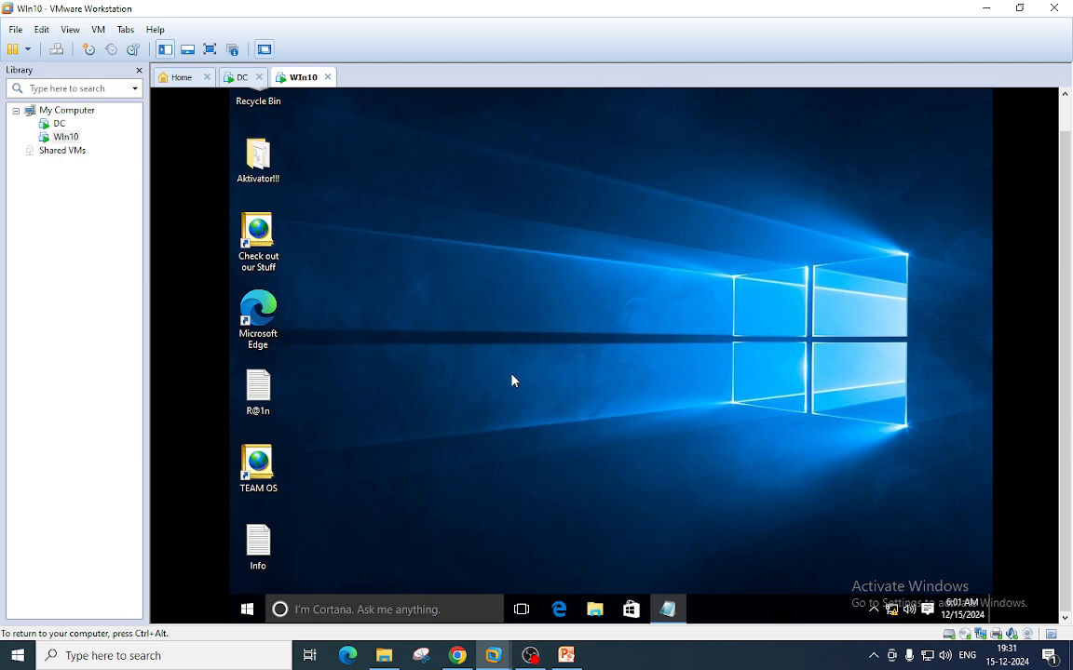
# - Open the Win10 Ethernet adapter's IPv4 properties via ncpa.cpl
pyautogui.press('super+r')
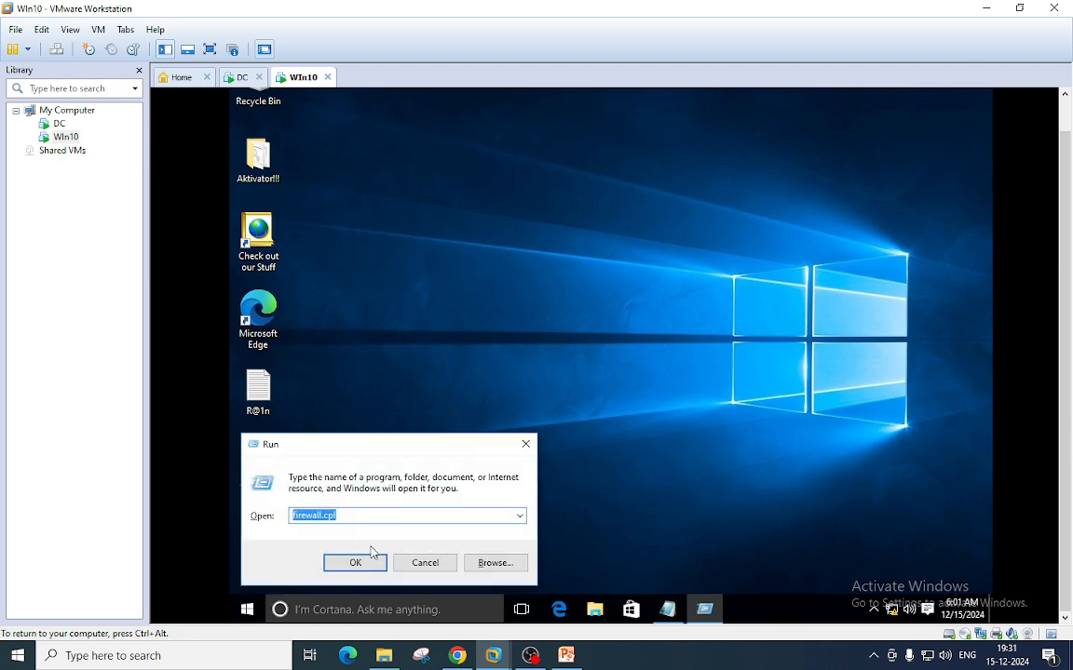
pyautogui.write('nc')
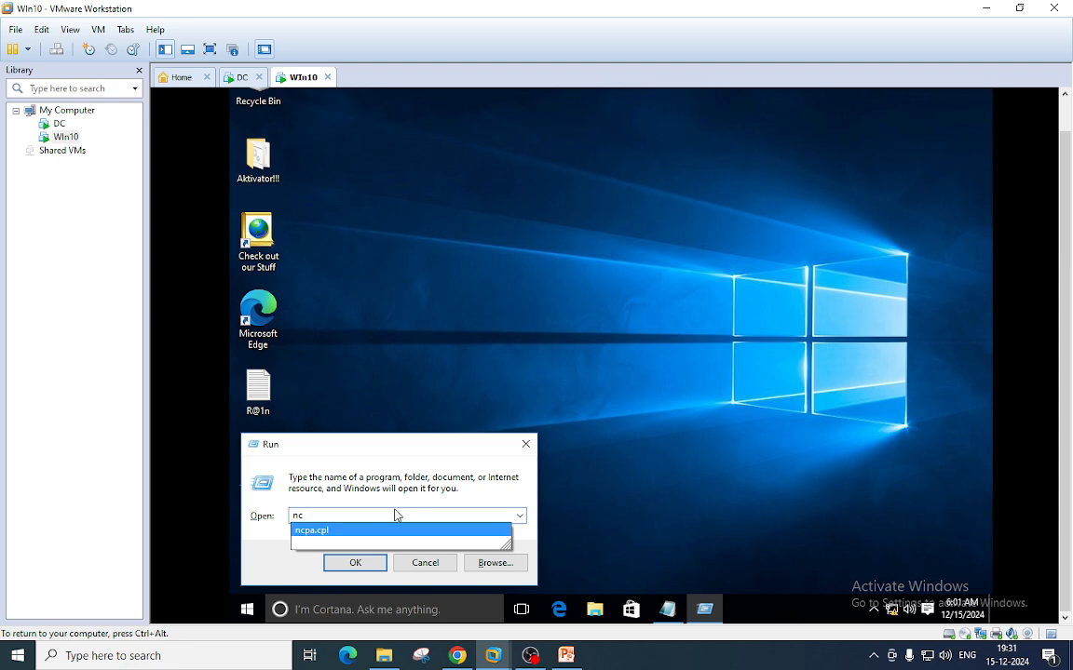
pyautogui.click(318, 533)
pyautogui.click(352, 562)
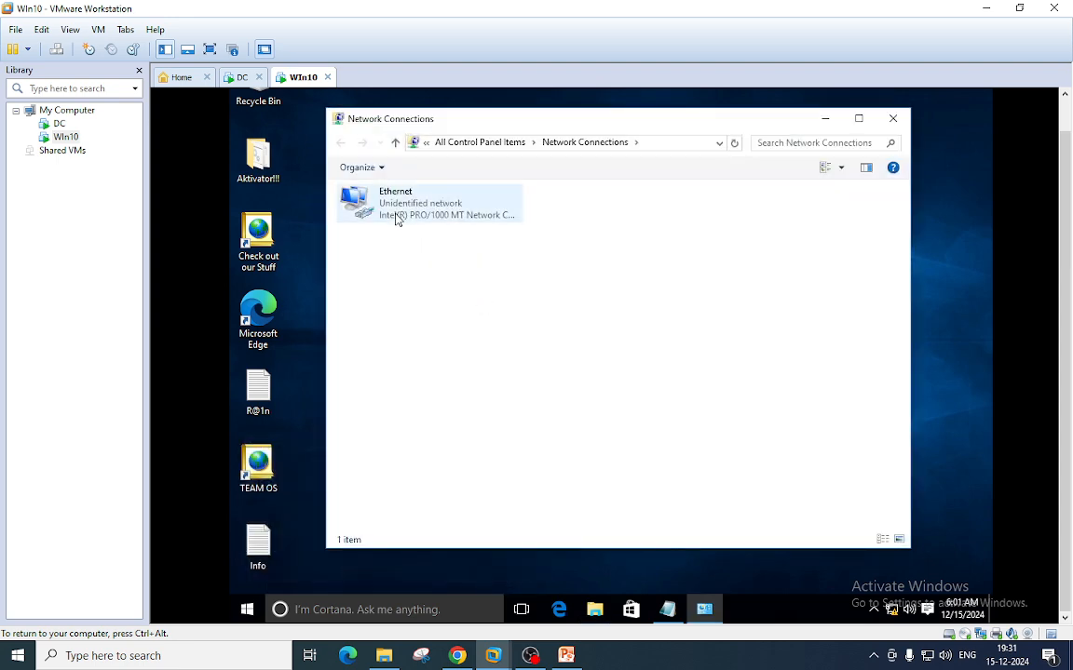
pyautogui.rightClick(394, 217)
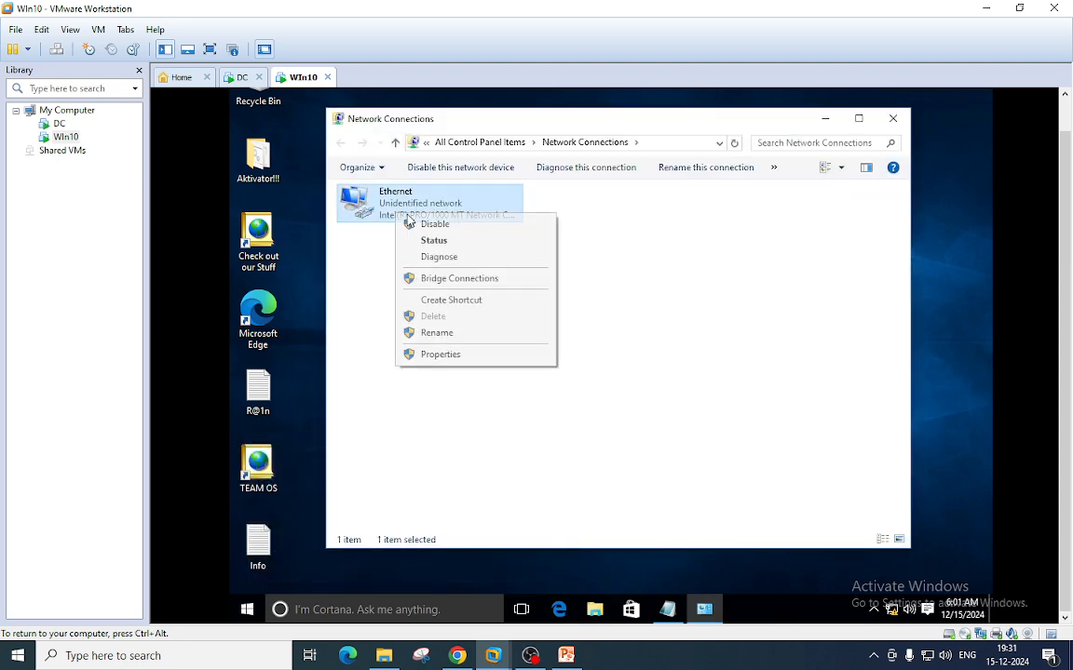
pyautogui.click(438, 355)
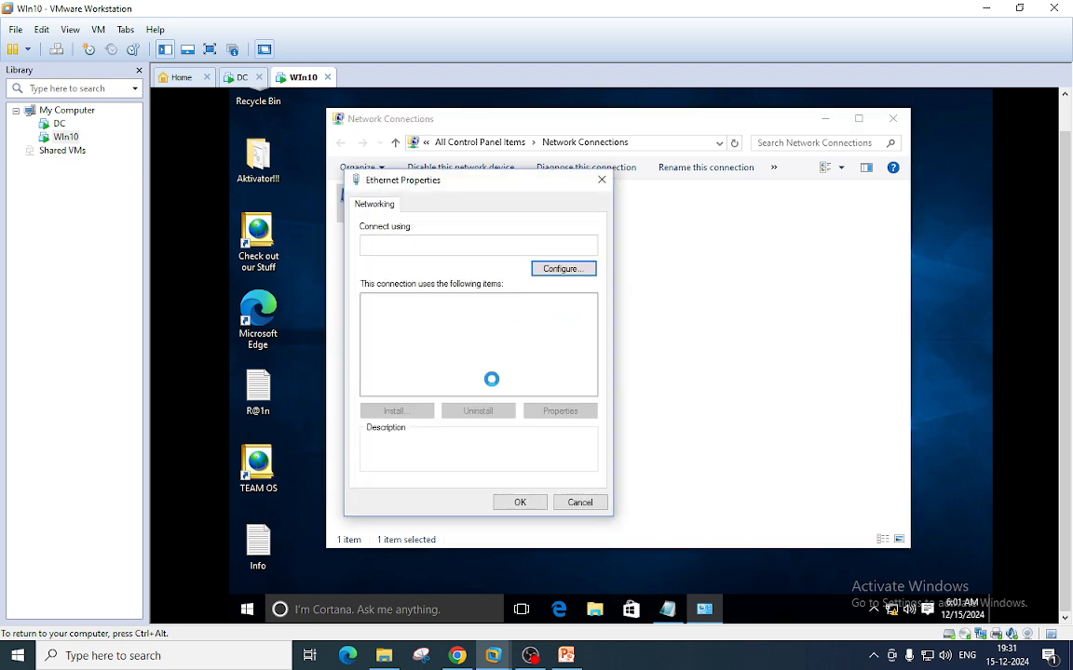
pyautogui.click(493, 352)
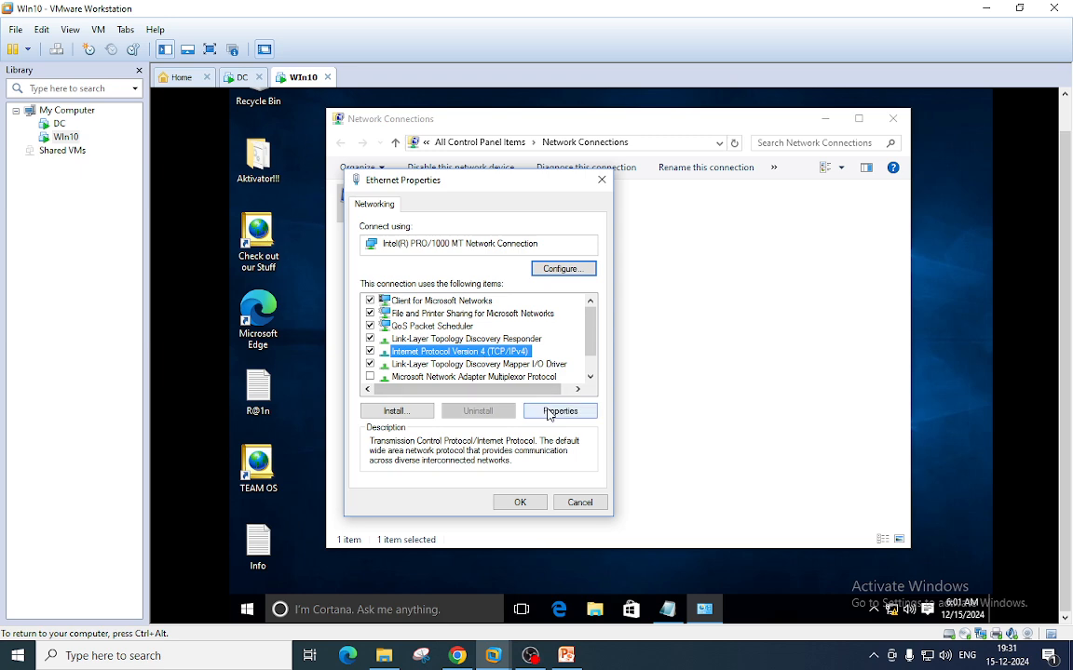
pyautogui.click(557, 412)
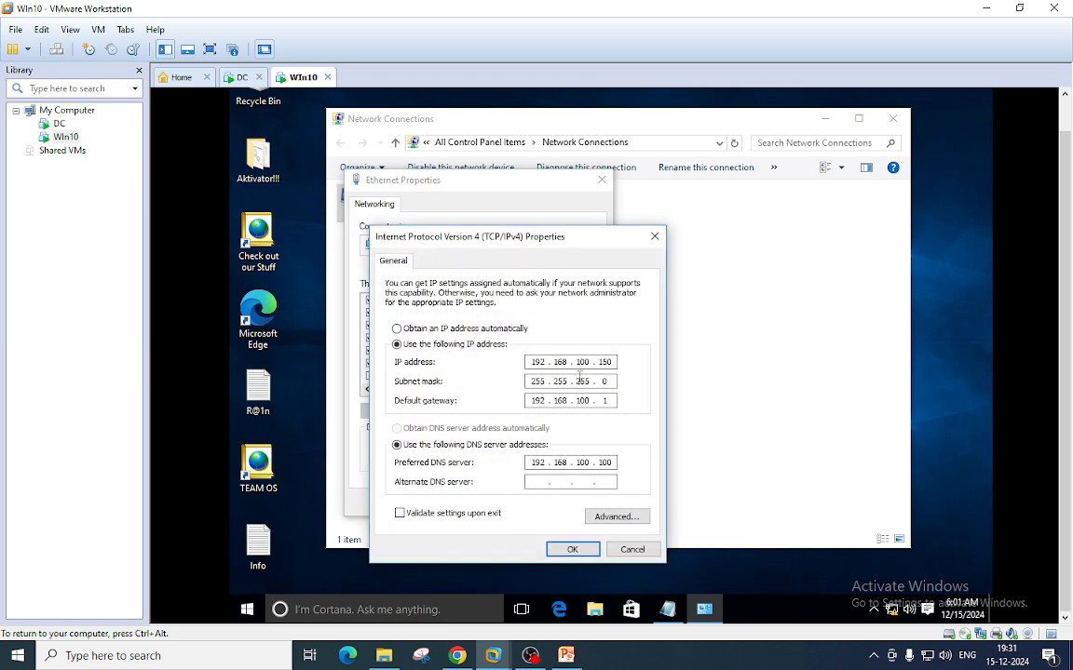
# - Show the automatic IP and DNS options, then discard the changes and reopen the static IPv4 settings
pyautogui.click(470, 328)
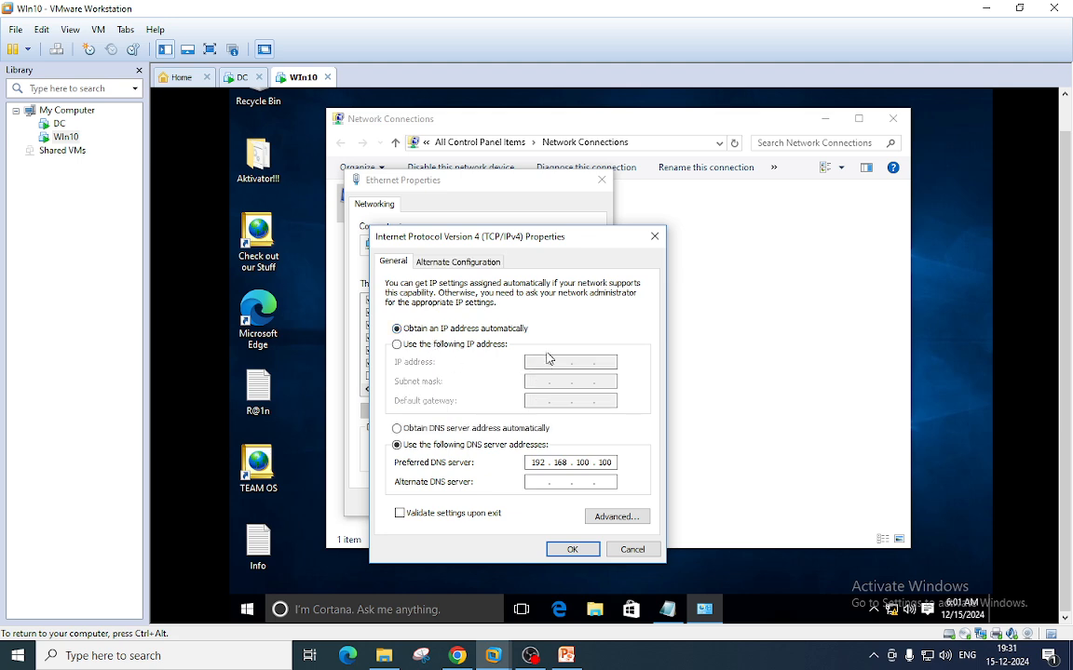
pyautogui.click(439, 428)
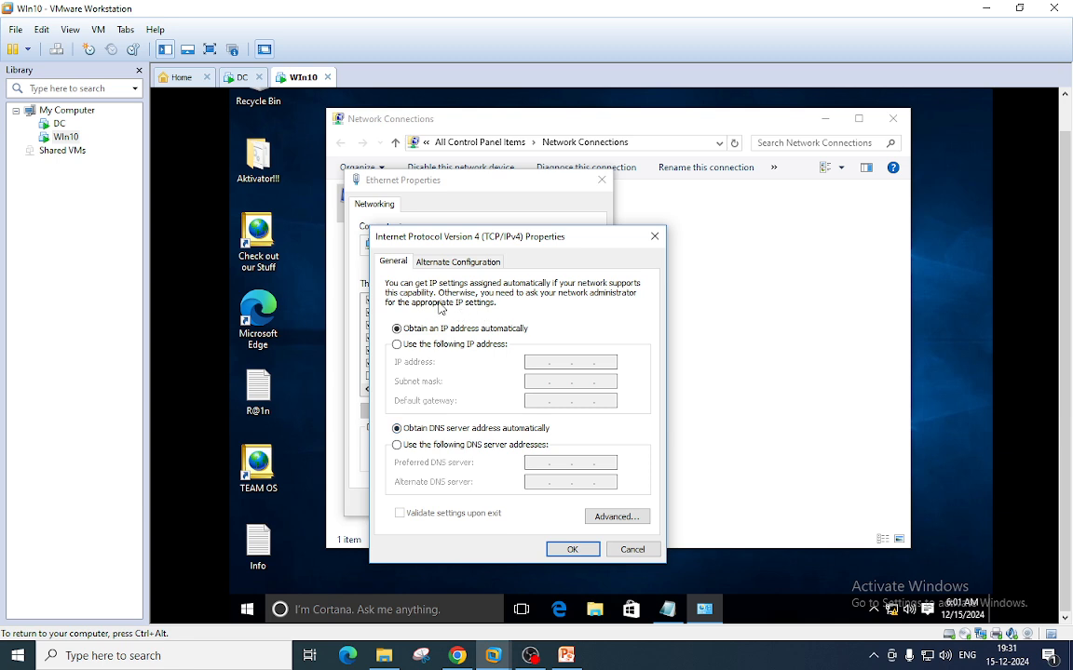
pyautogui.click(422, 346)
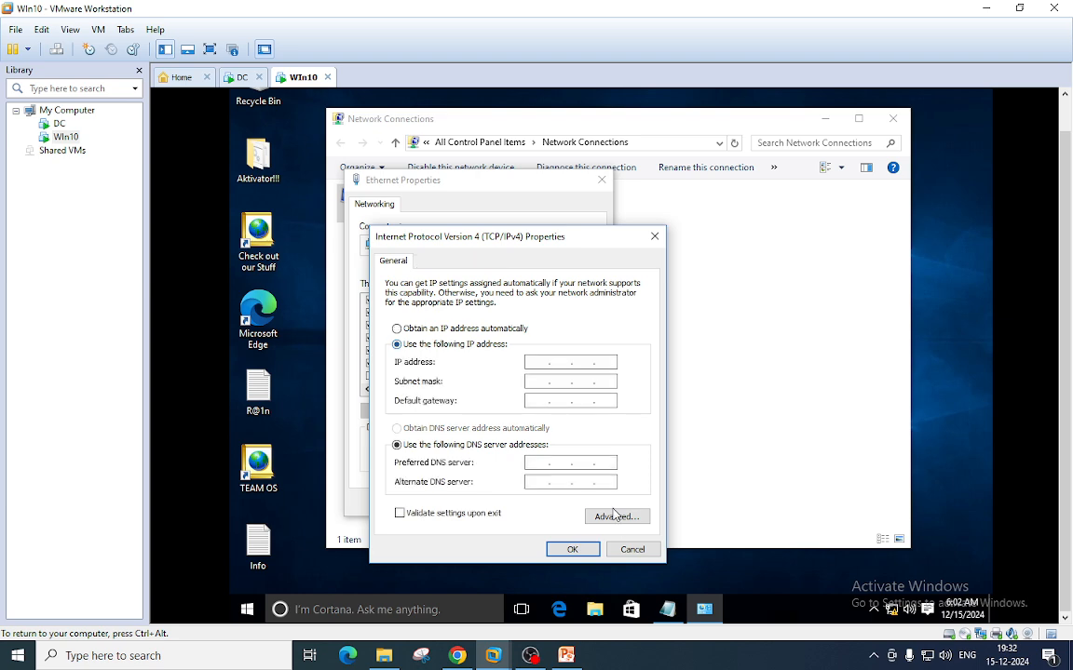
pyautogui.click(632, 550)
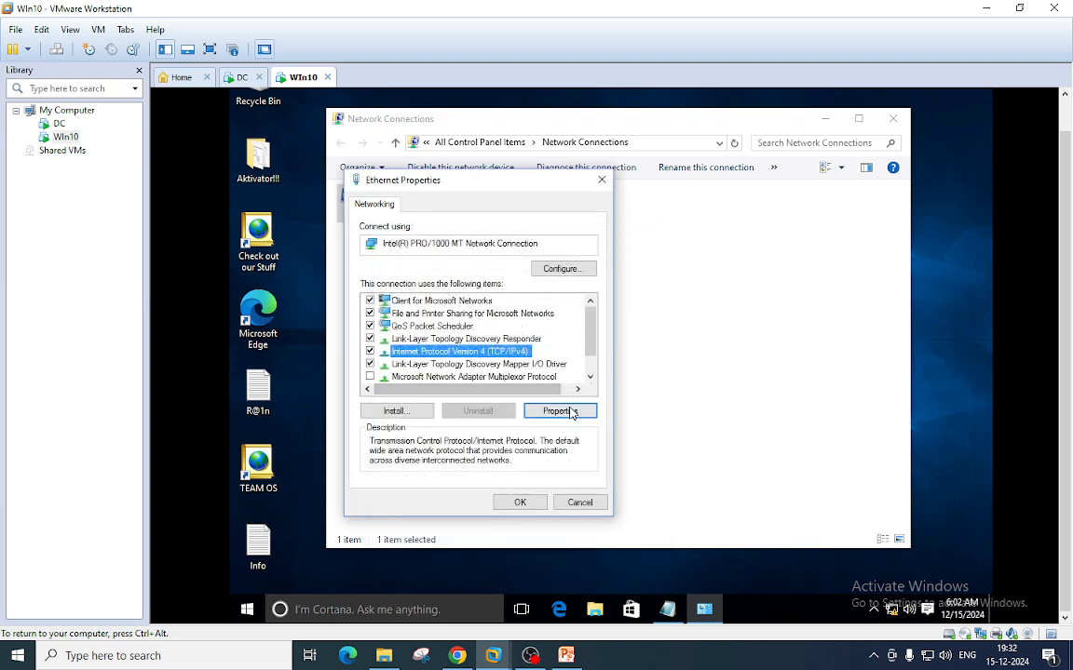
pyautogui.click(571, 412)
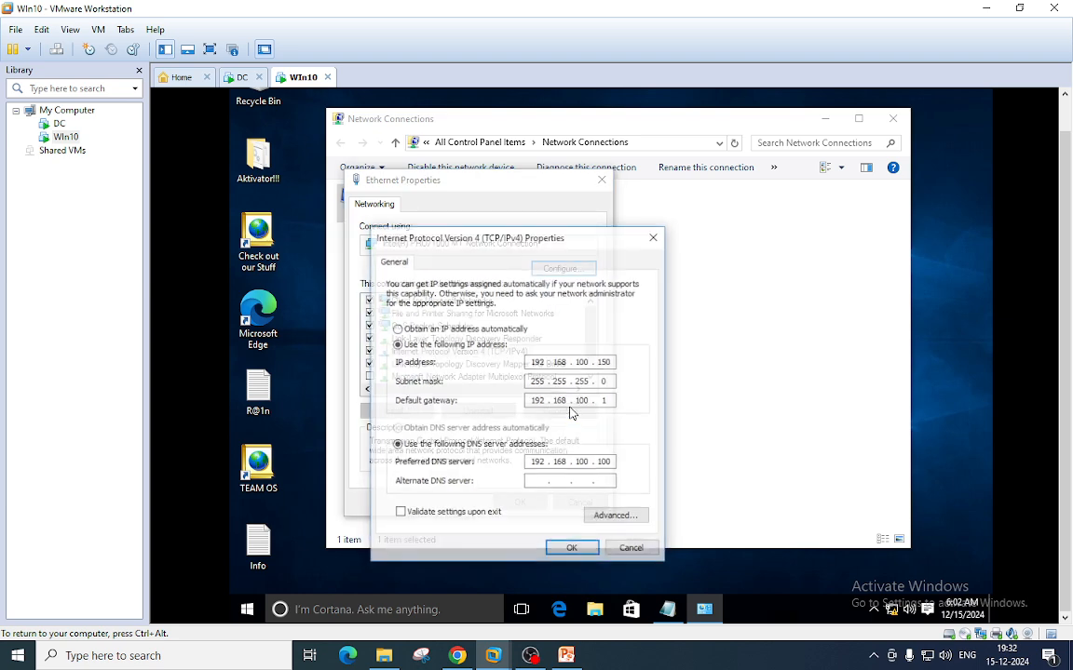
# - Compare IP 192.168.100.150 and DNS 192.168.100.100 with the DC's ipconfig, then close all network windows
pyautogui.doubleClick(533, 362)
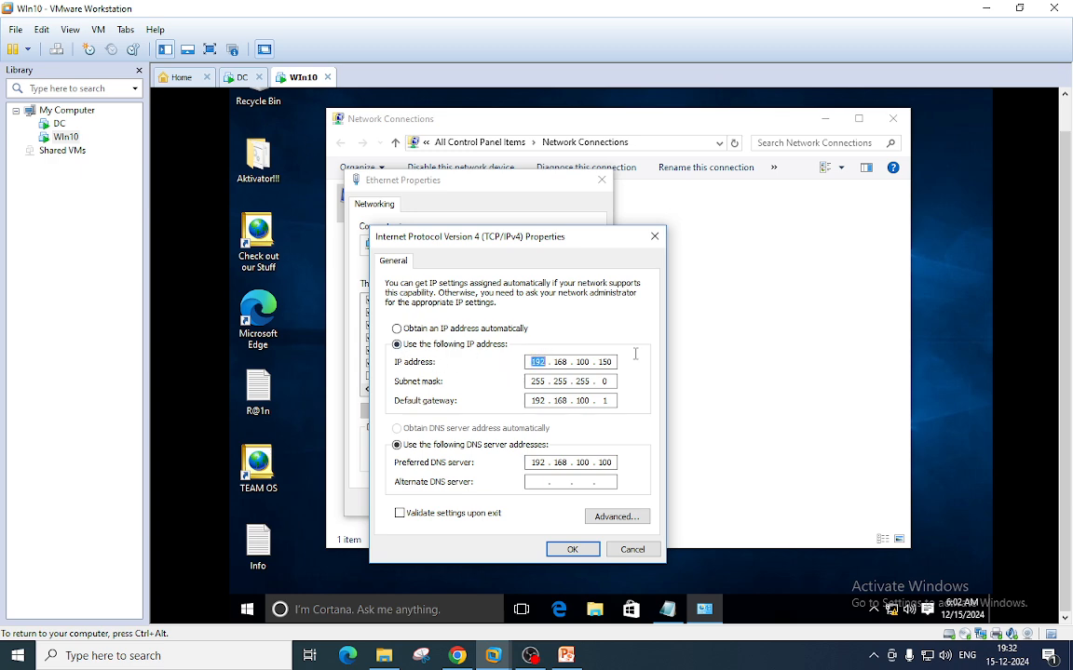
pyautogui.doubleClick(607, 463)
pyautogui.click(241, 77)
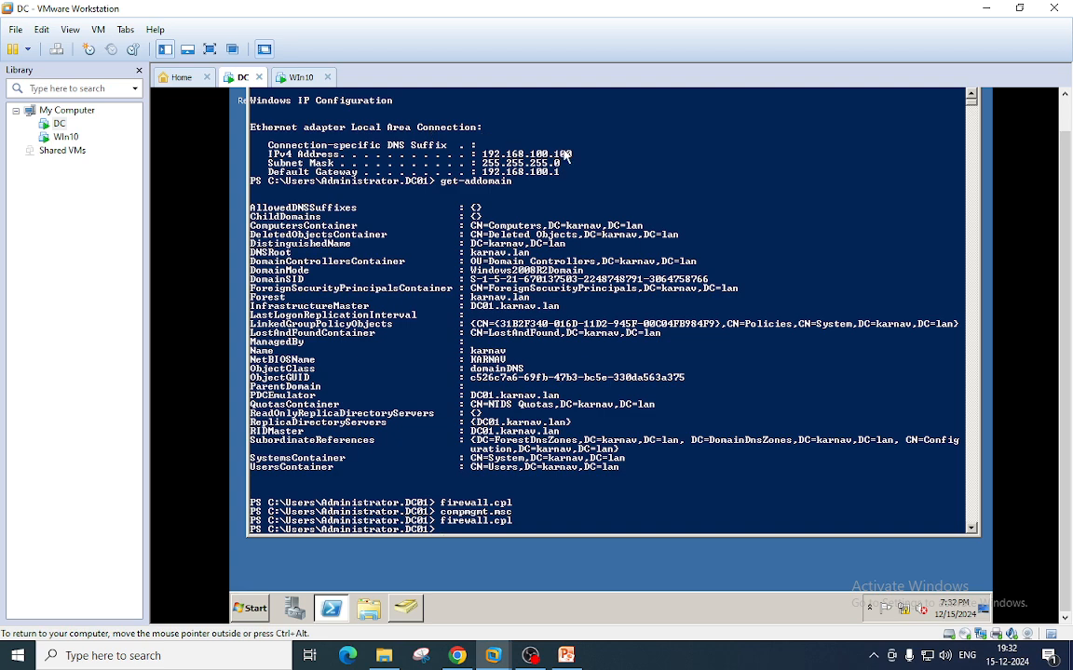
pyautogui.moveTo(571, 150); pyautogui.dragTo(476, 167)
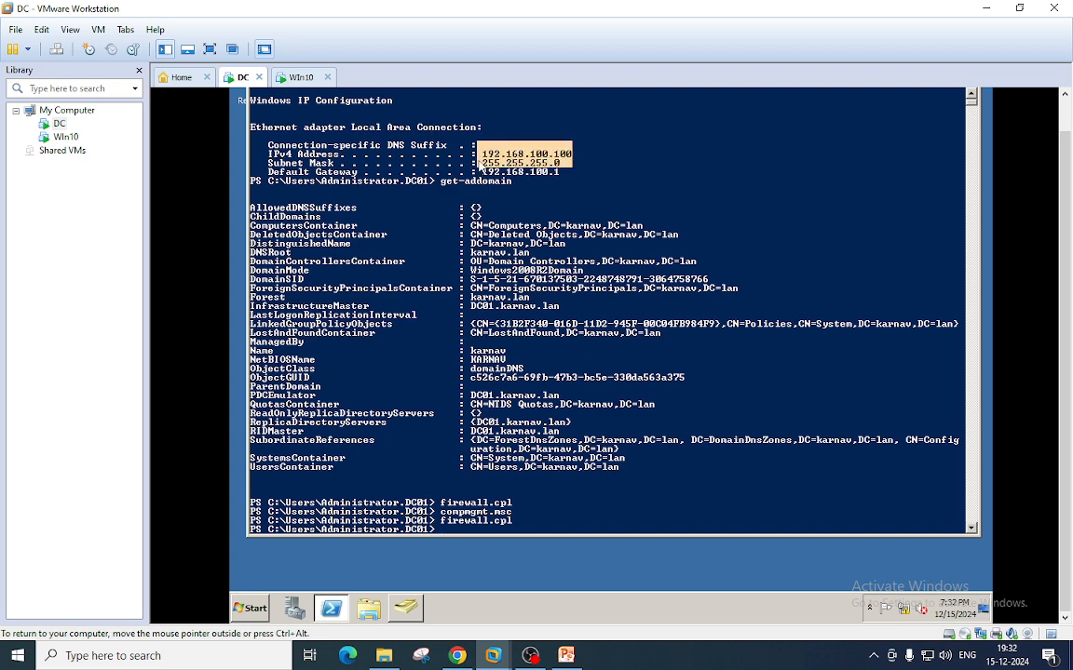
pyautogui.click(300, 84)
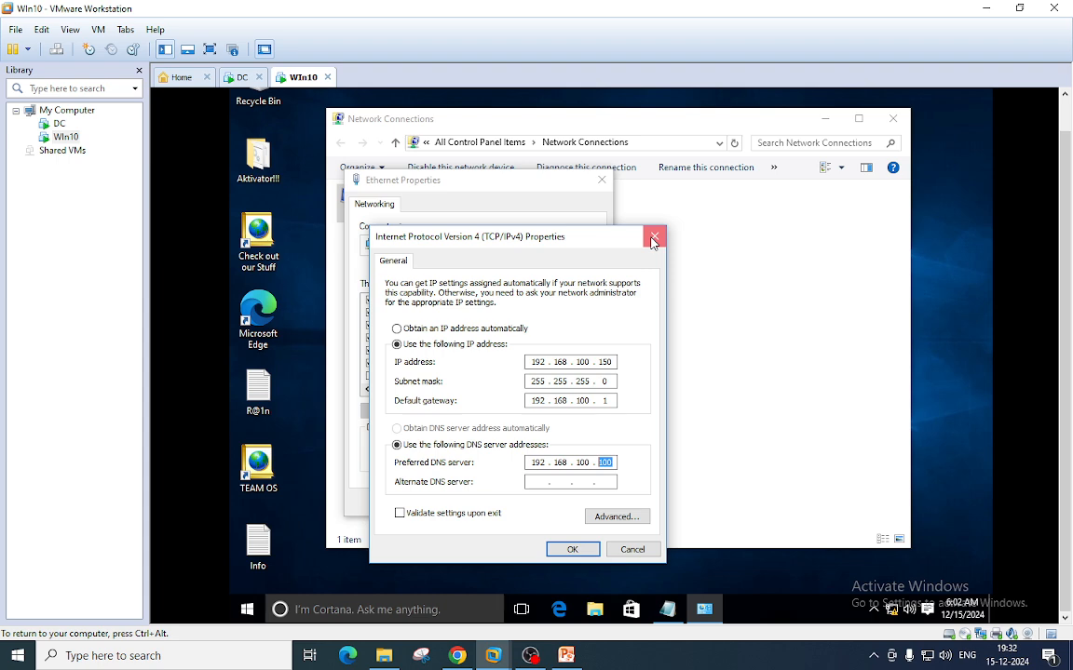
pyautogui.click(614, 462)
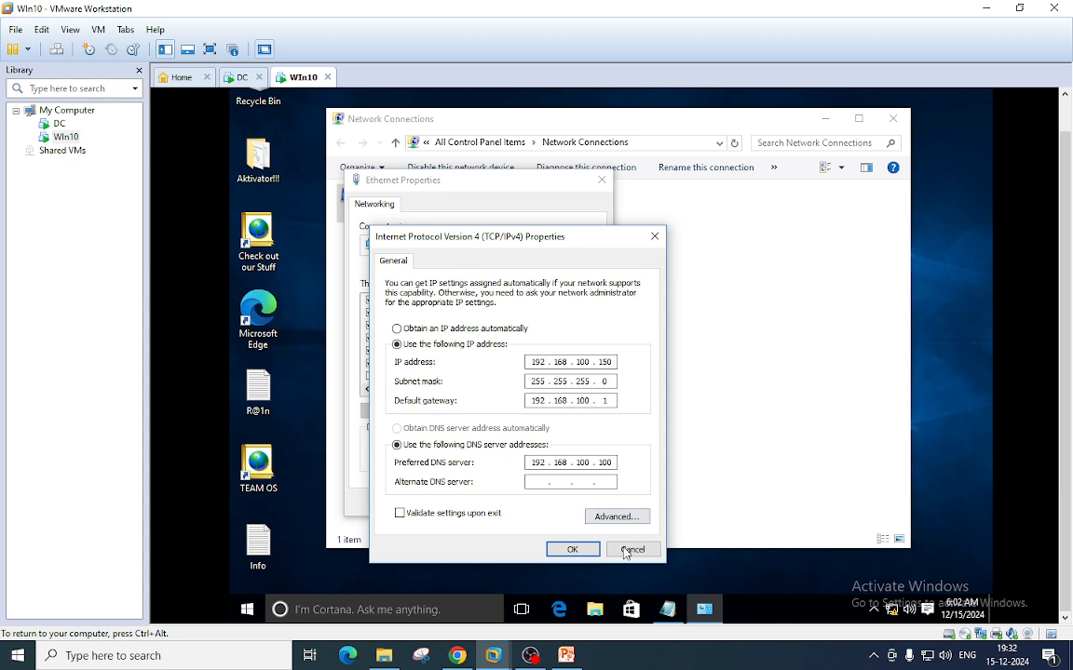
pyautogui.click(572, 549)
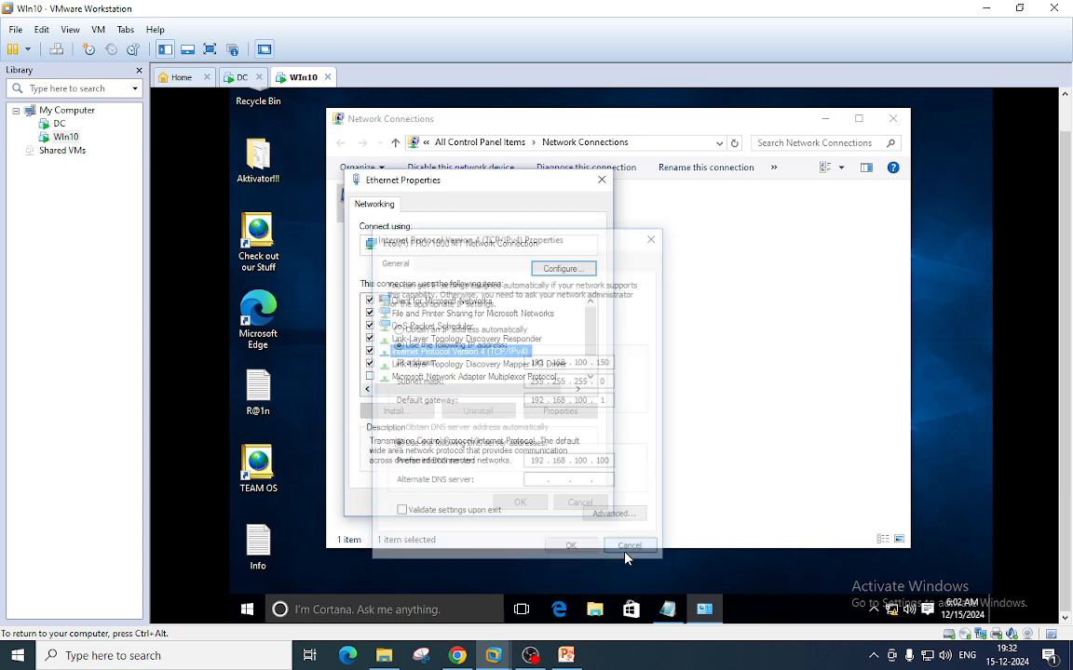
pyautogui.click(602, 179)
pyautogui.click(893, 118)
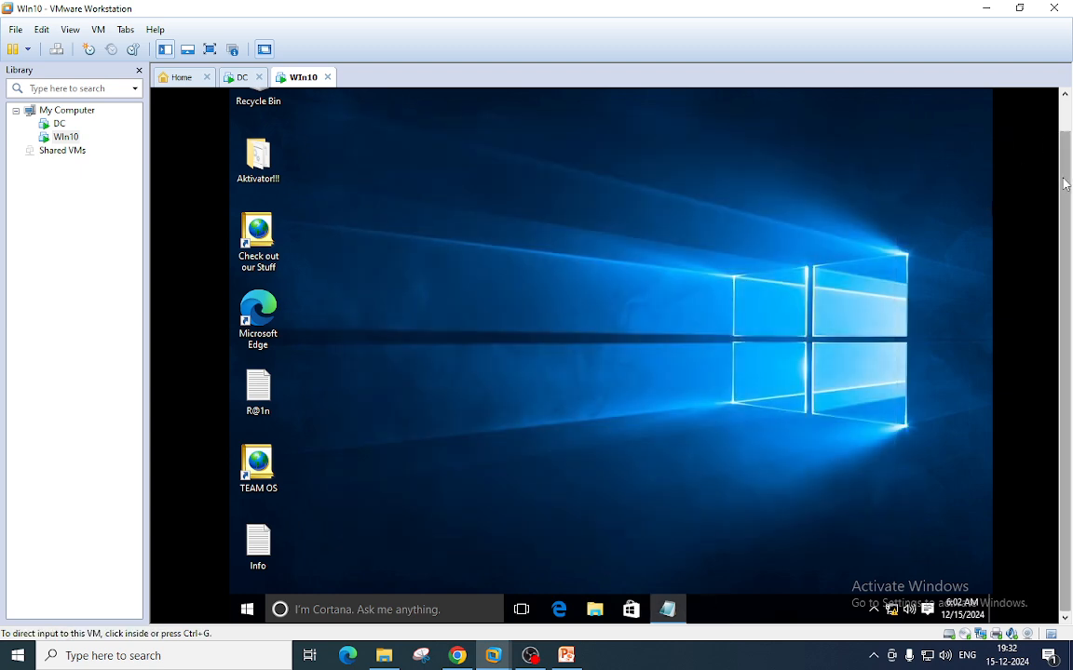
# - View This PC's system properties from File Explorer, then close them without changes
pyautogui.click(594, 609)
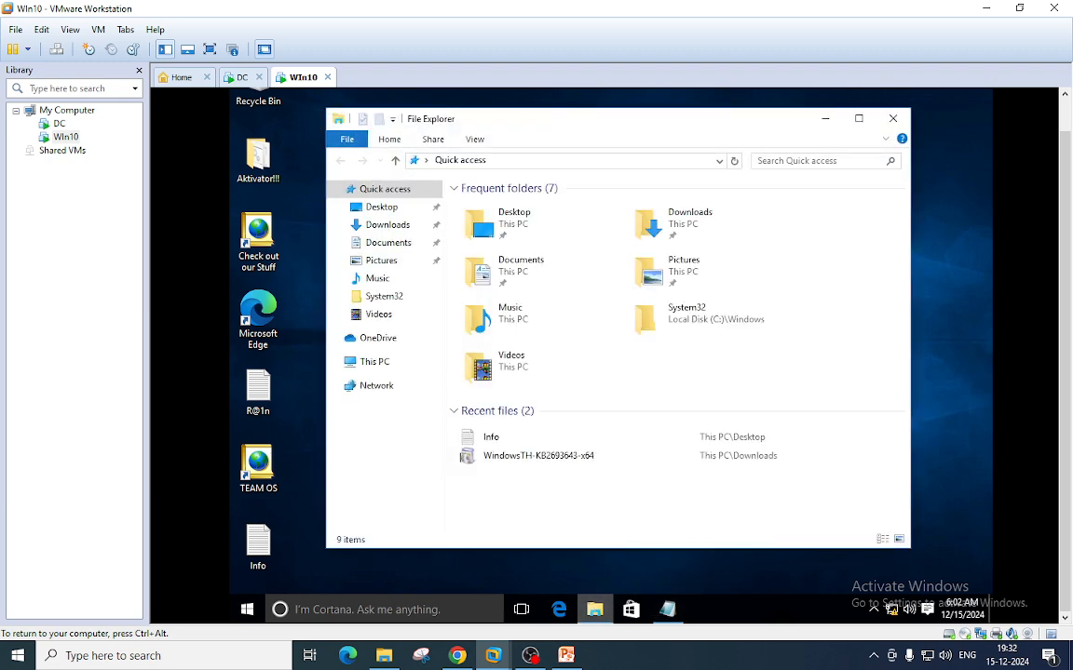
pyautogui.rightClick(386, 369)
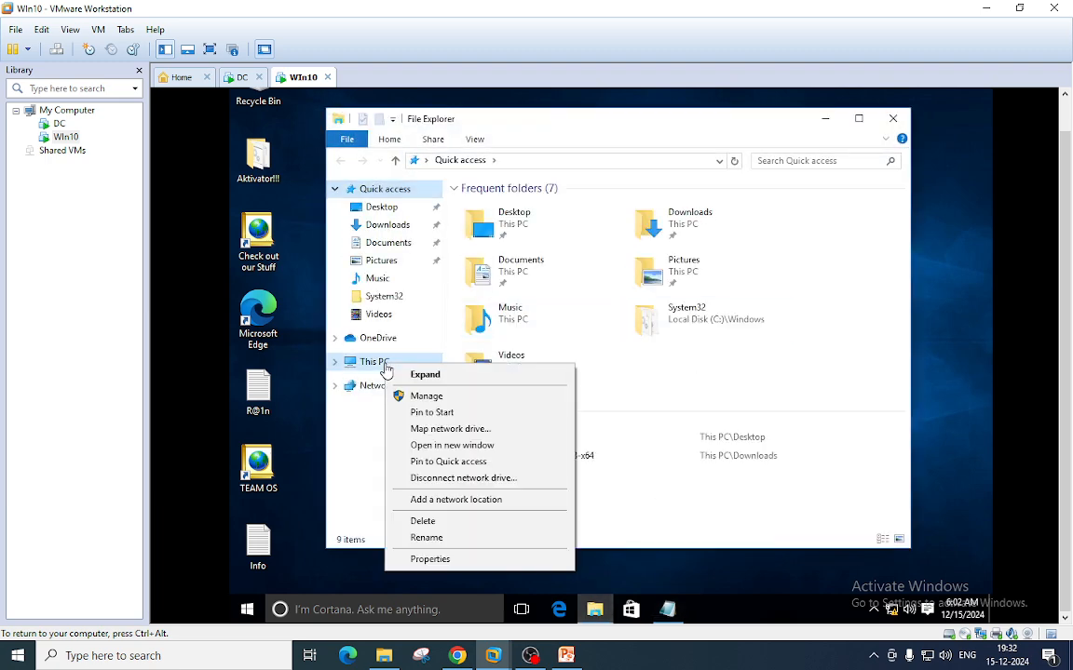
pyautogui.click(444, 560)
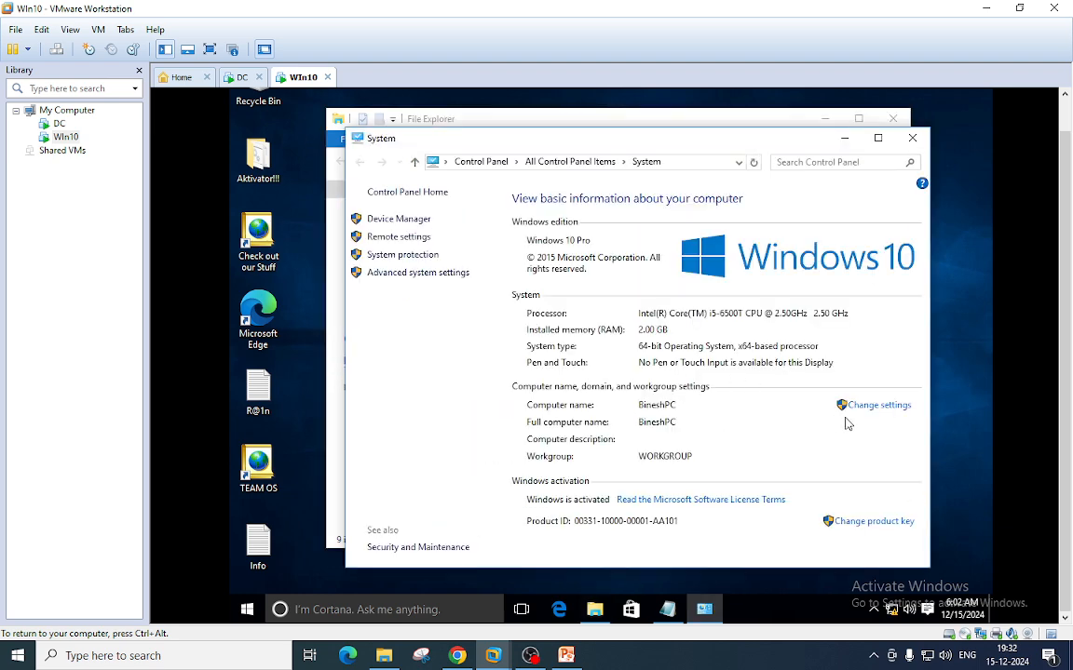
pyautogui.click(881, 406)
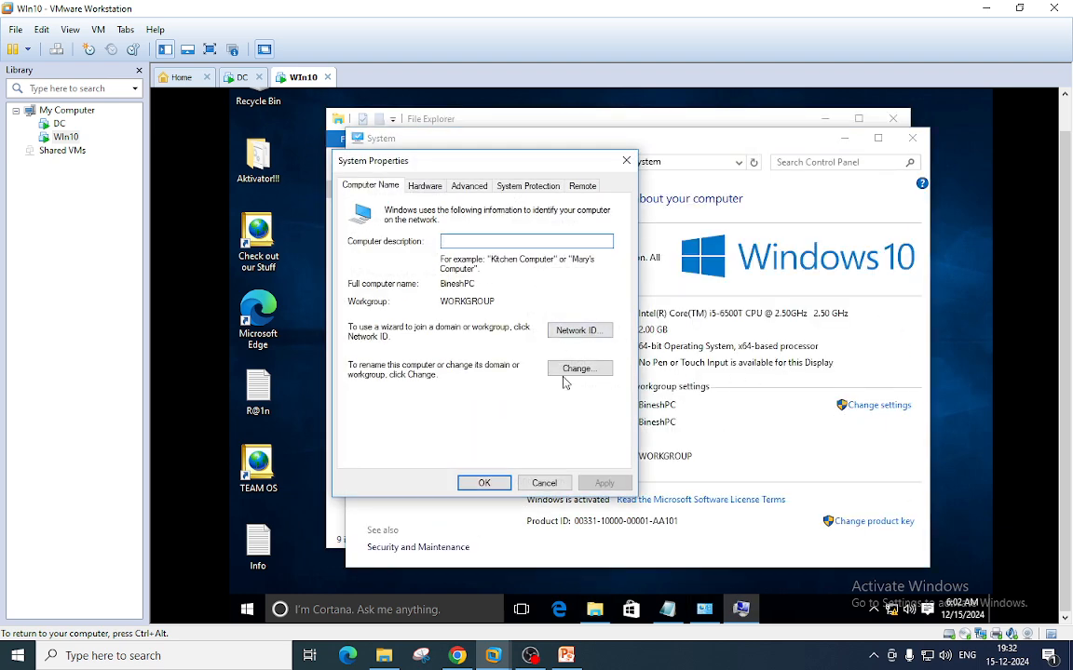
pyautogui.click(544, 482)
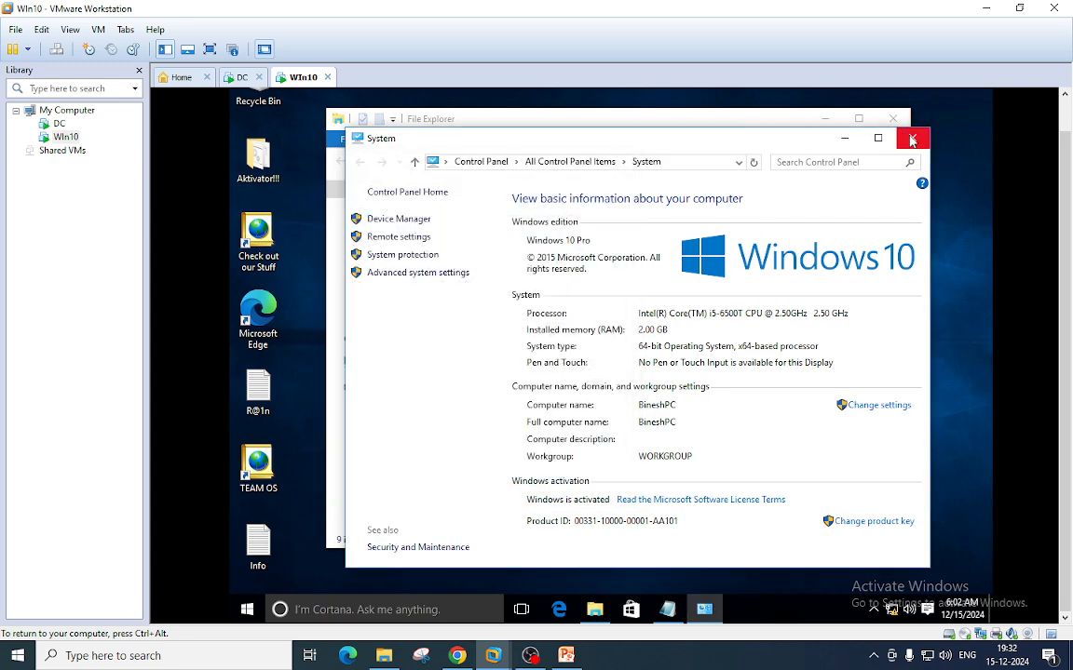
pyautogui.click(912, 140)
pyautogui.click(896, 110)
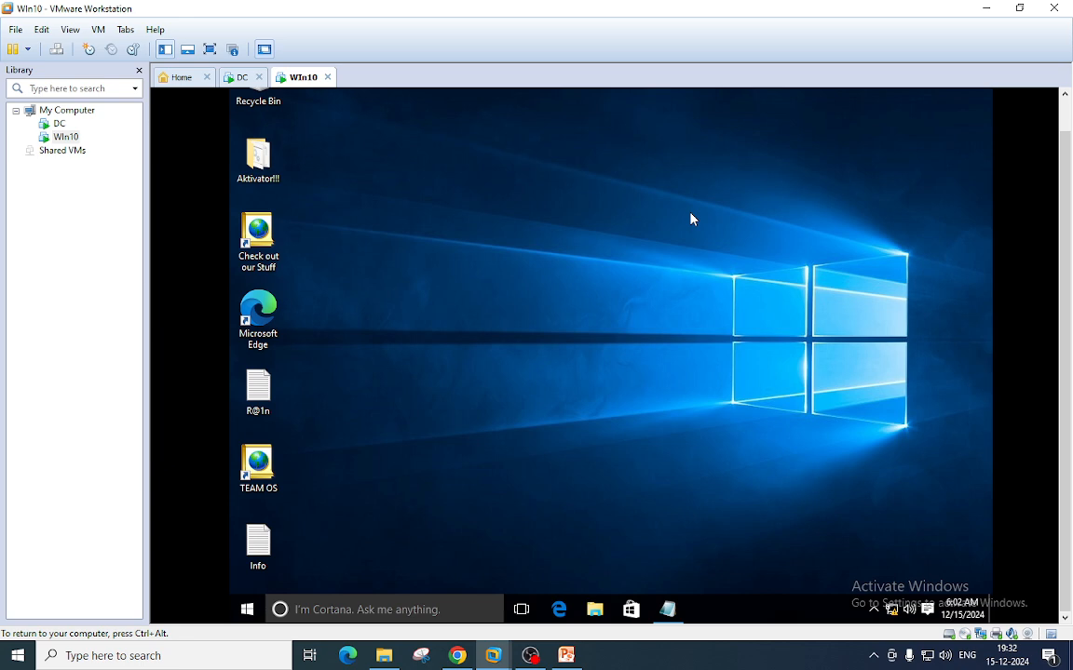
# - Run sysdm.cpl and choose Domain membership instead of WORKGROUP in the computer name settings
pyautogui.press('super+r')
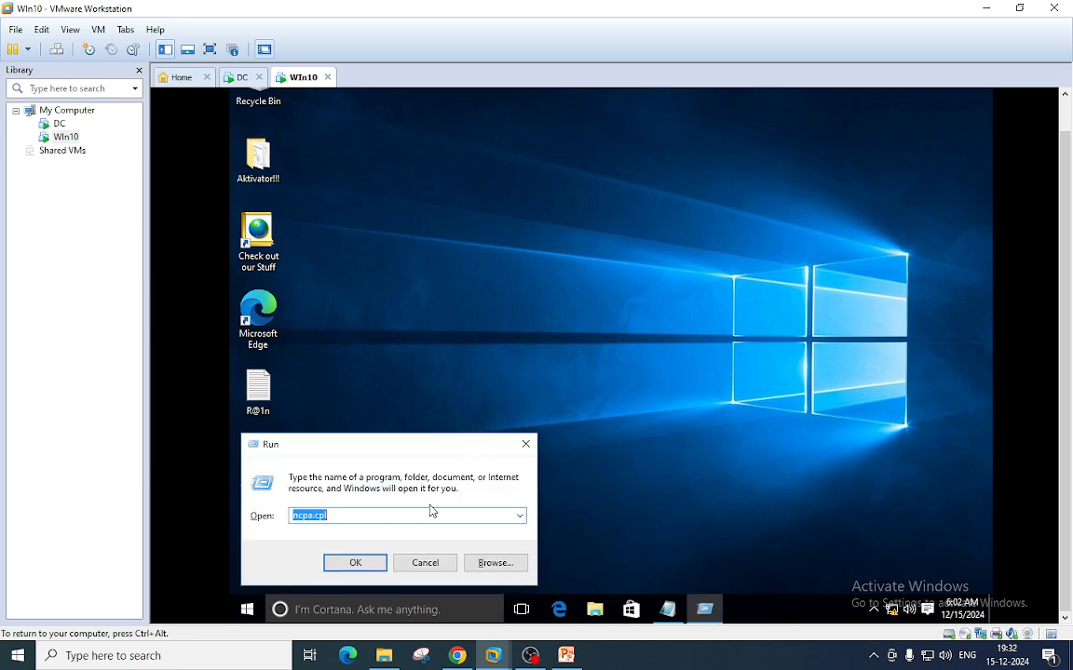
pyautogui.write('s')
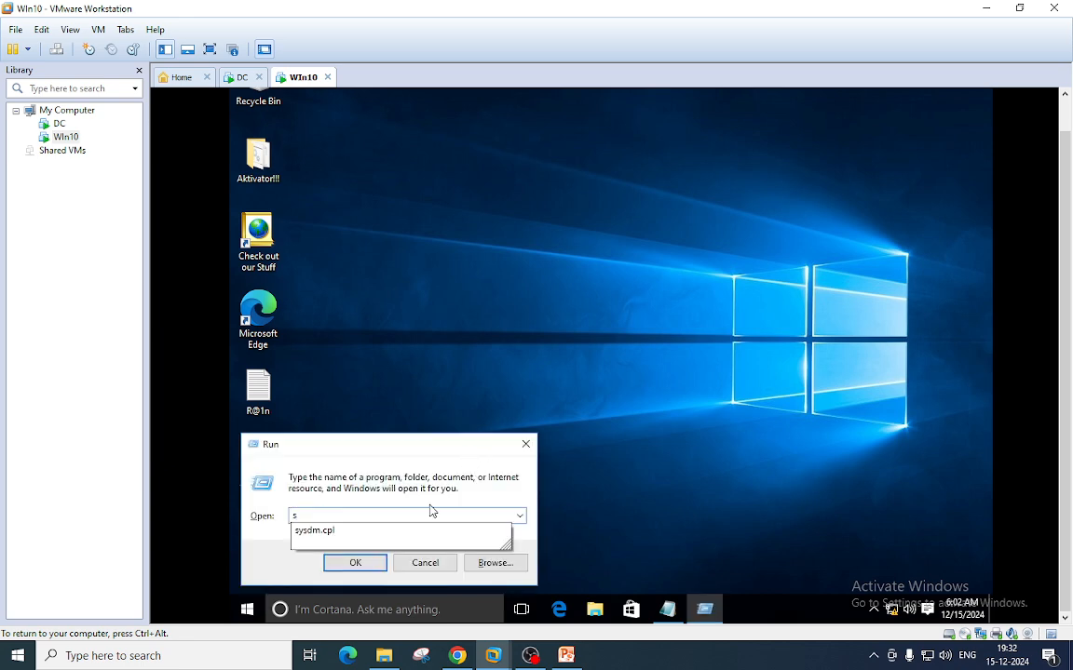
pyautogui.click(345, 532)
pyautogui.click(357, 563)
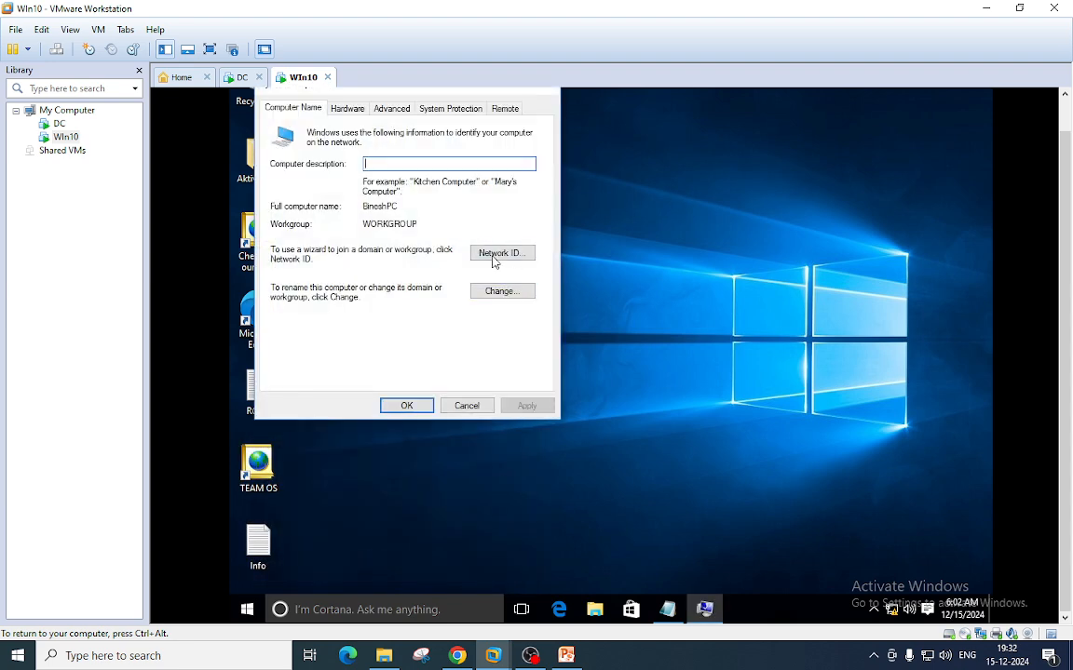
pyautogui.click(500, 292)
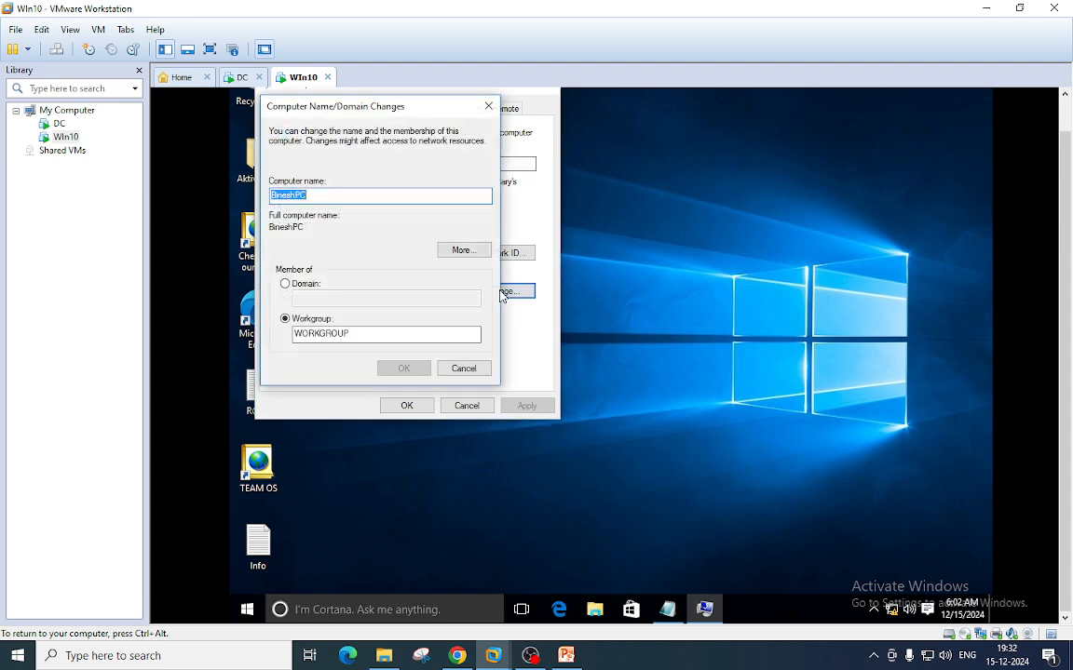
pyautogui.click(288, 285)
pyautogui.click(320, 296)
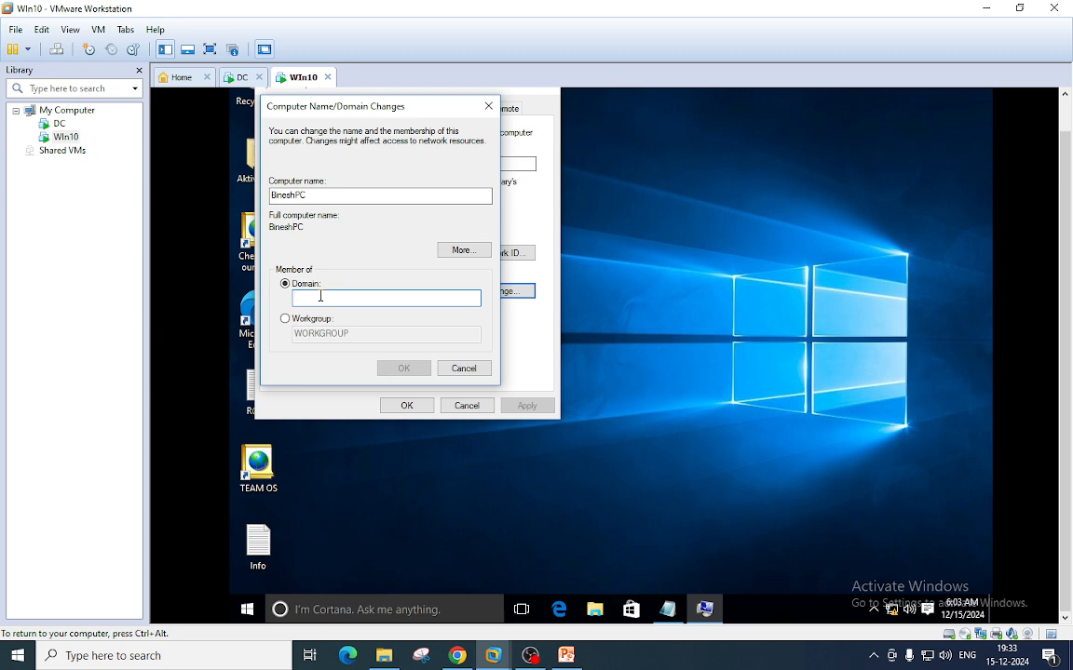
pyautogui.click(240, 77)
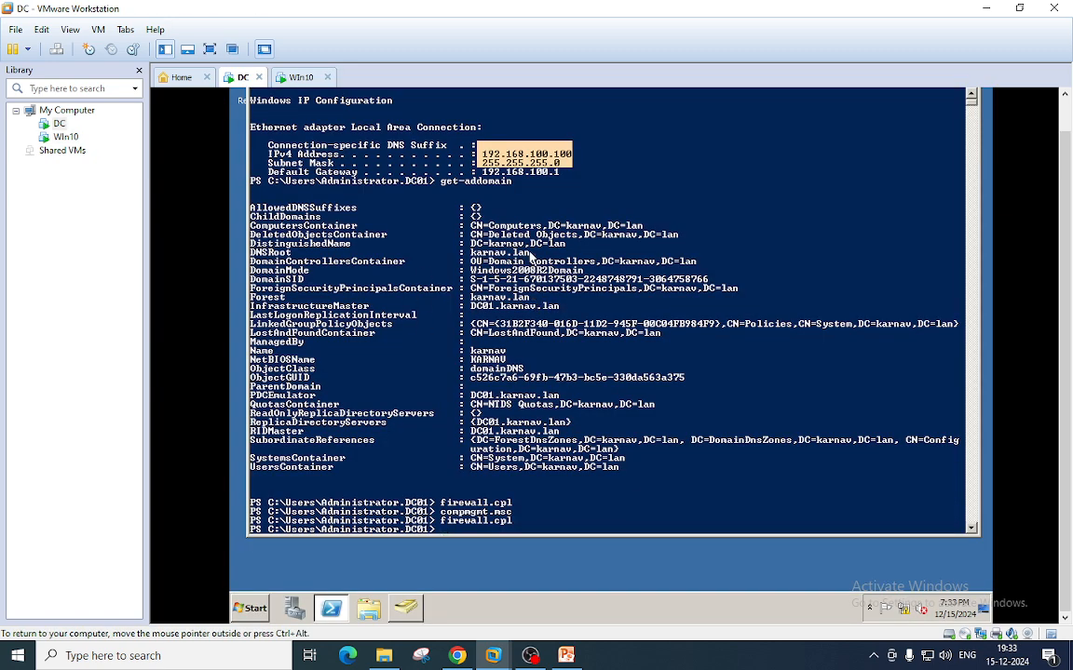
# - Enter karnav.lan, taken from the DC's output, as the Win10 domain and submit the join
pyautogui.doubleClick(485, 254)
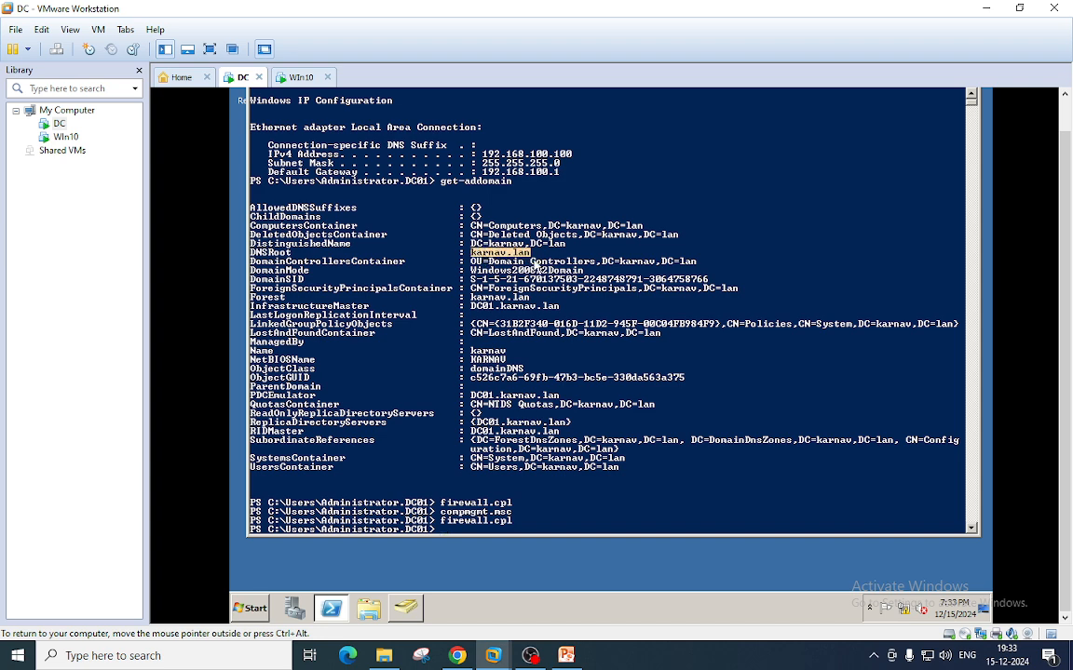
pyautogui.click(291, 77)
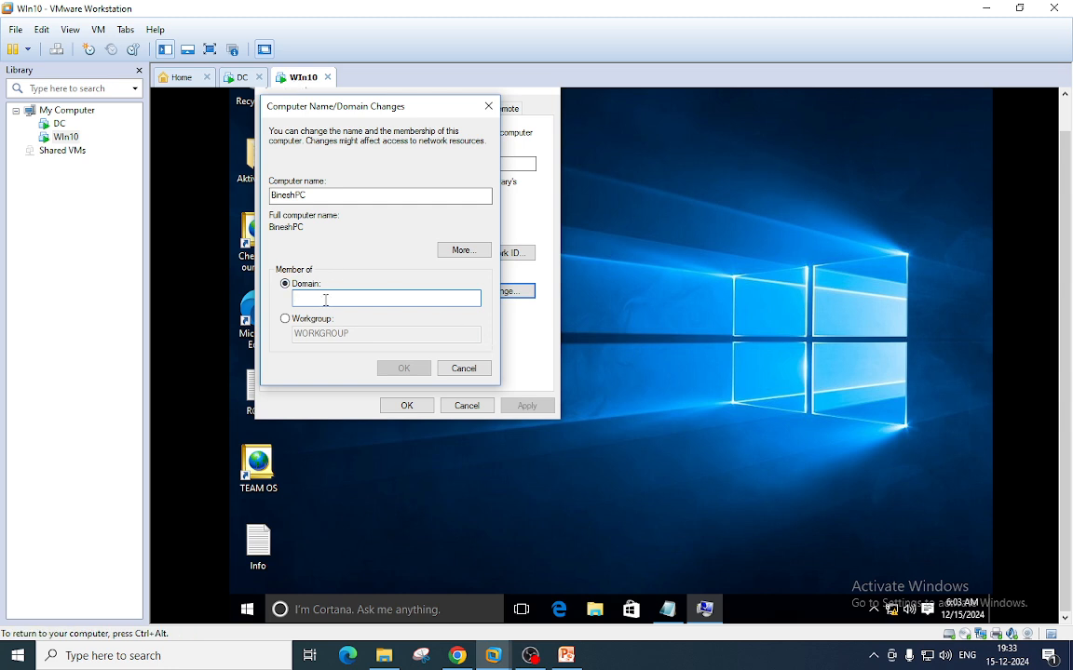
pyautogui.write('karnav.lan')
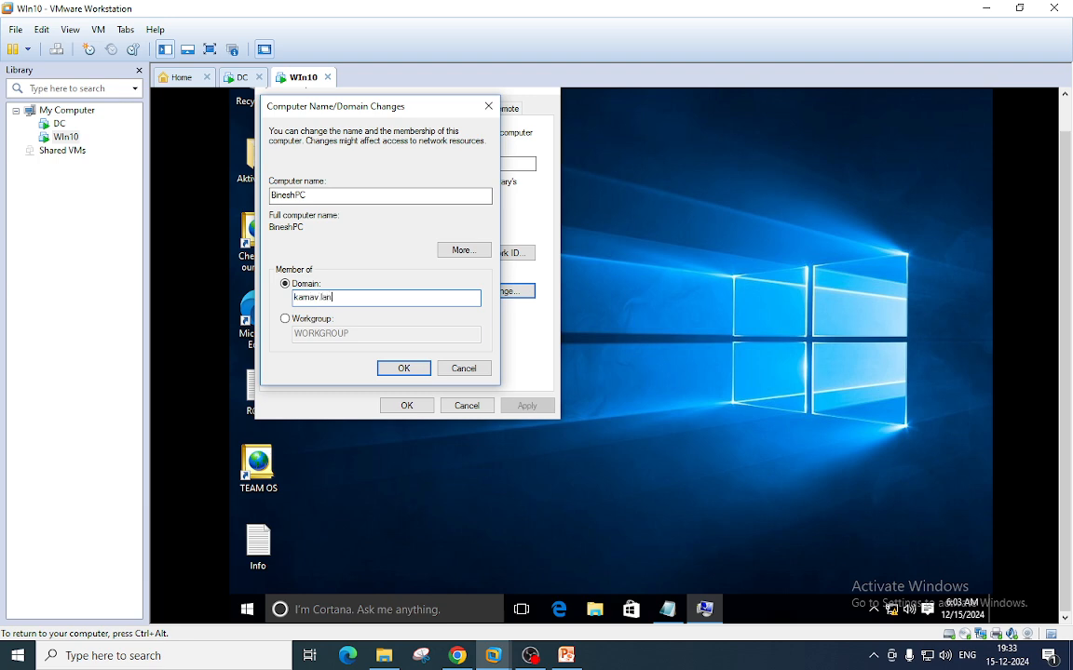
pyautogui.click(400, 369)
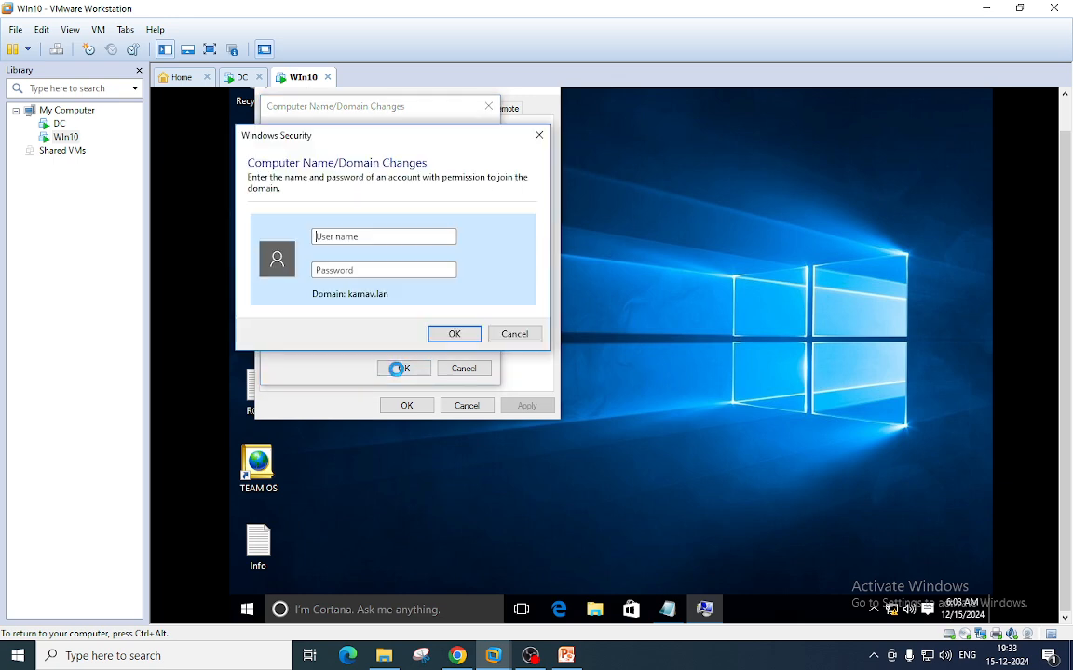
# - Enter the domain administrator's user name and password and acknowledge the karnav.lan welcome
pyautogui.click(350, 235)
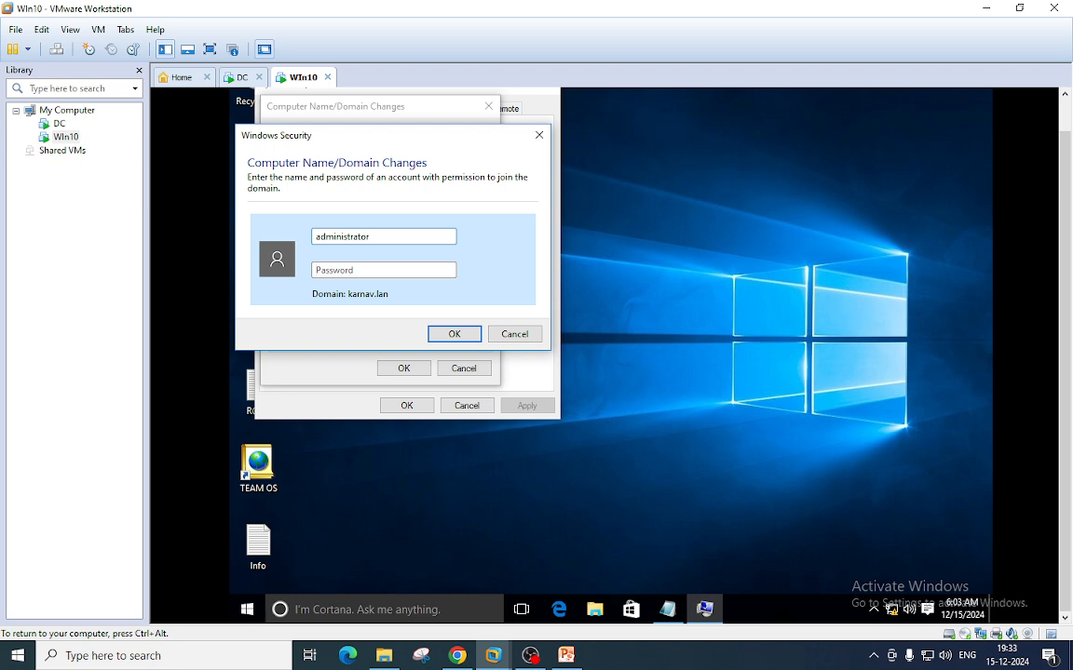
pyautogui.write('P@ss')
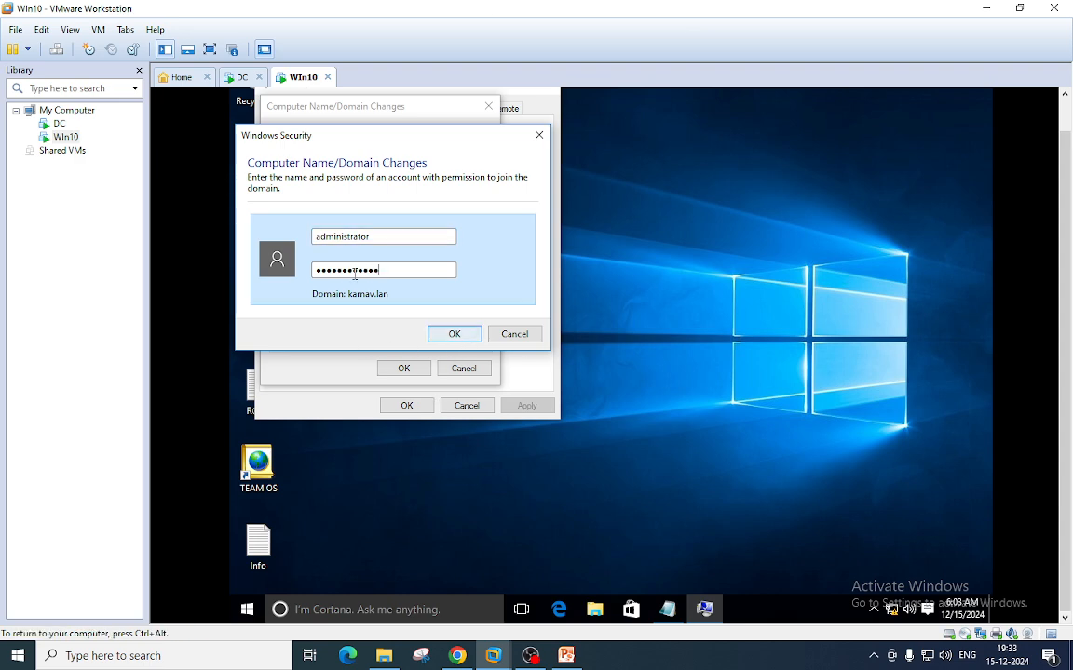
pyautogui.moveTo(382, 236); pyautogui.dragTo(296, 238)
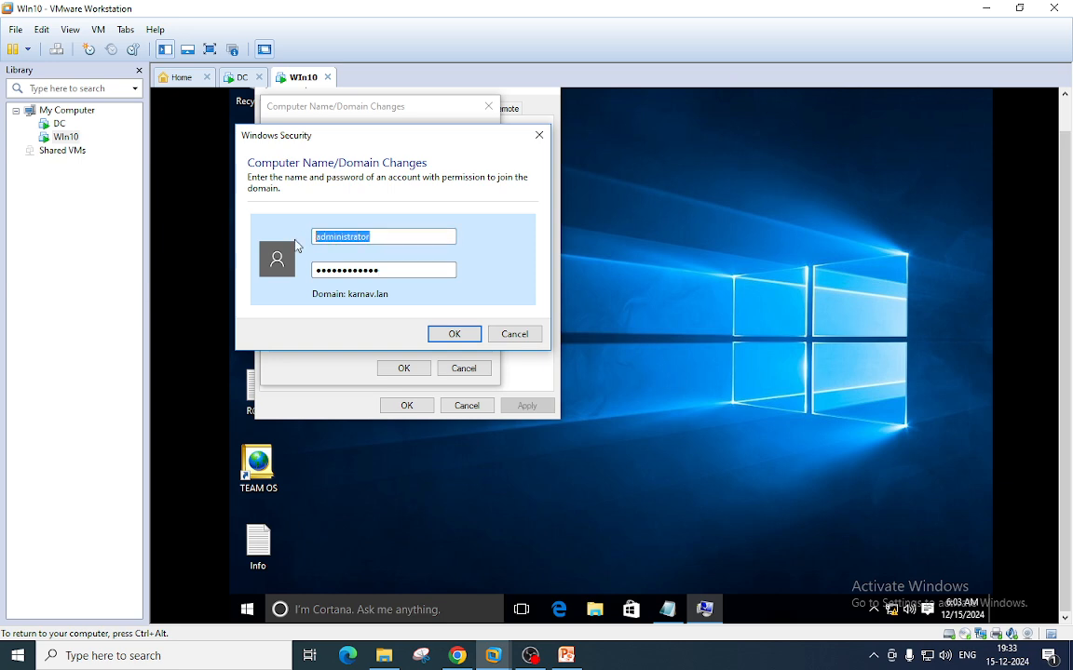
pyautogui.click(454, 335)
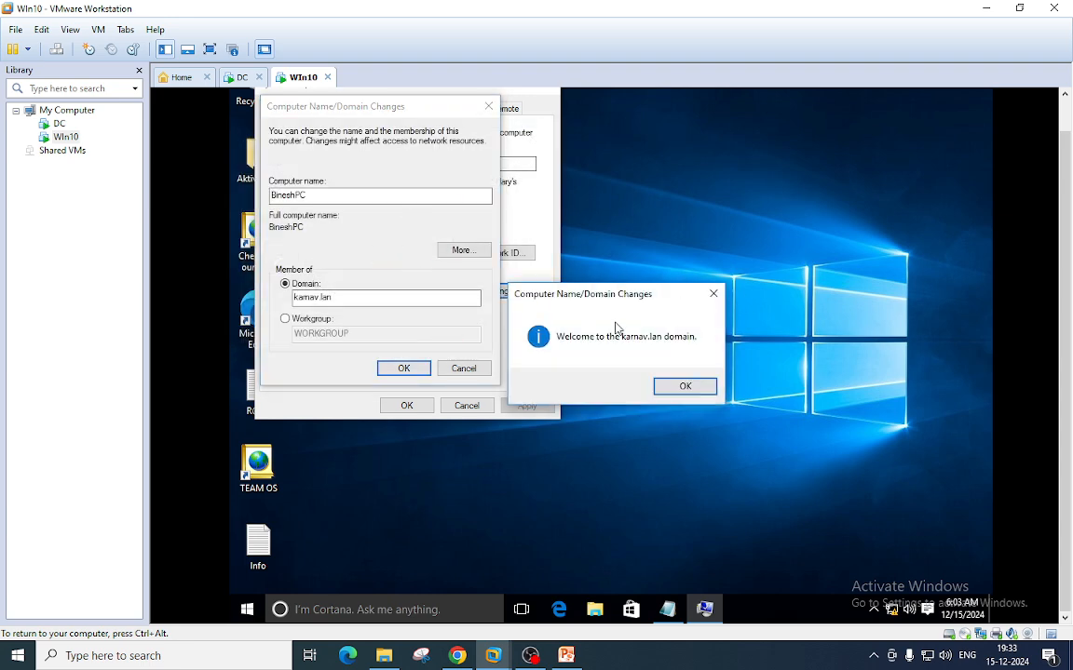
pyautogui.click(686, 389)
# - Dismiss the restart notice, close System Properties, and restart the Win10 VM anyway
pyautogui.click(690, 358)
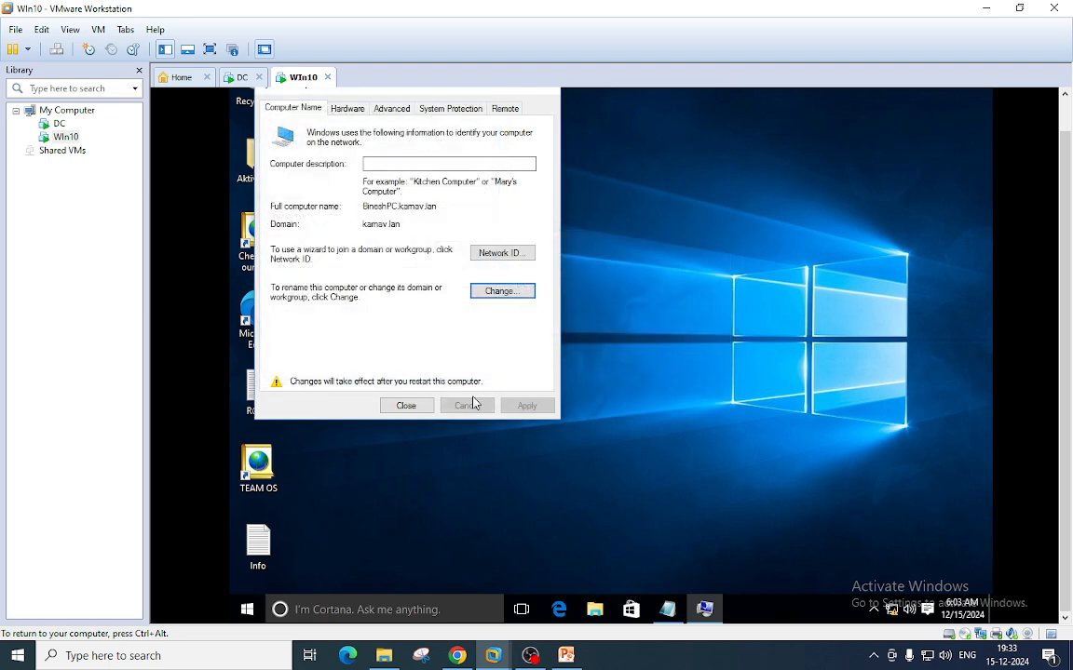
pyautogui.click(406, 407)
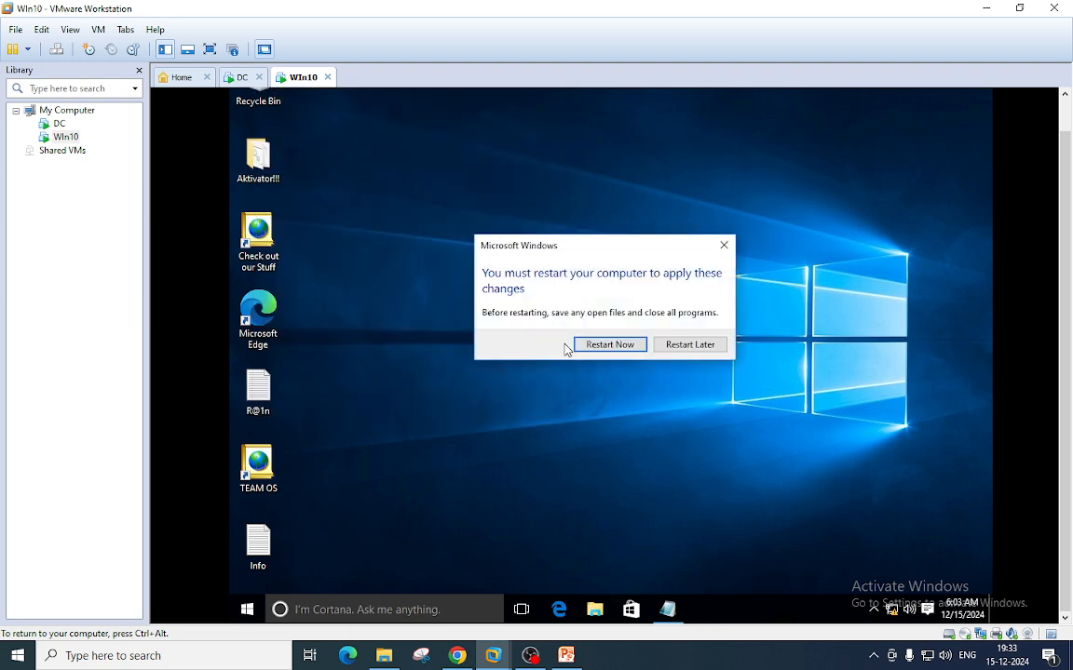
pyautogui.click(602, 347)
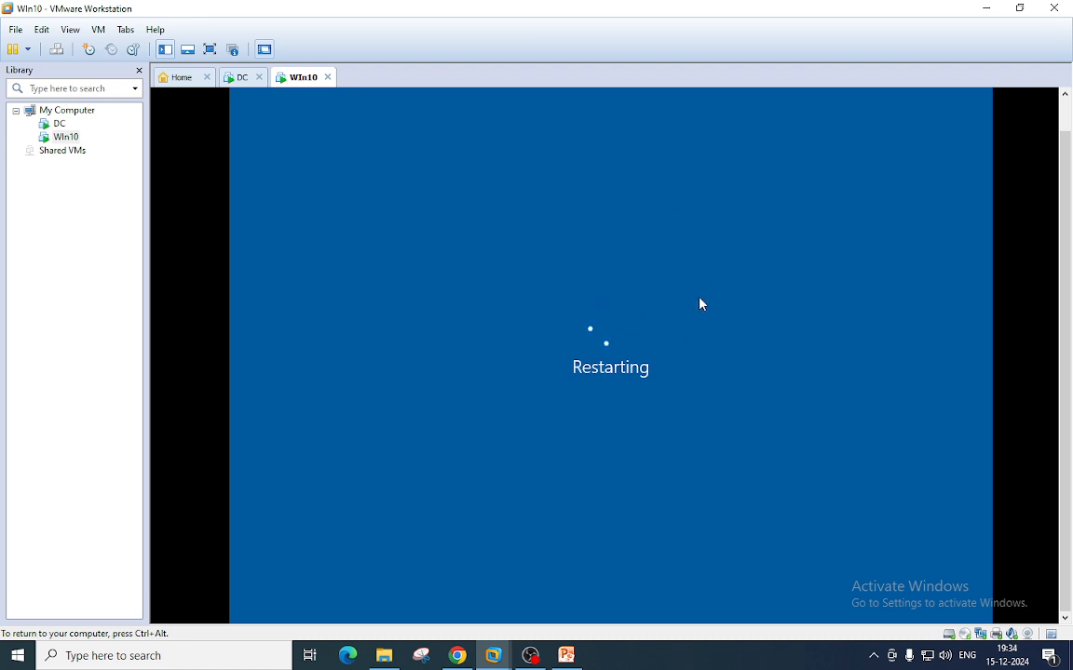
pyautogui.click(459, 507)
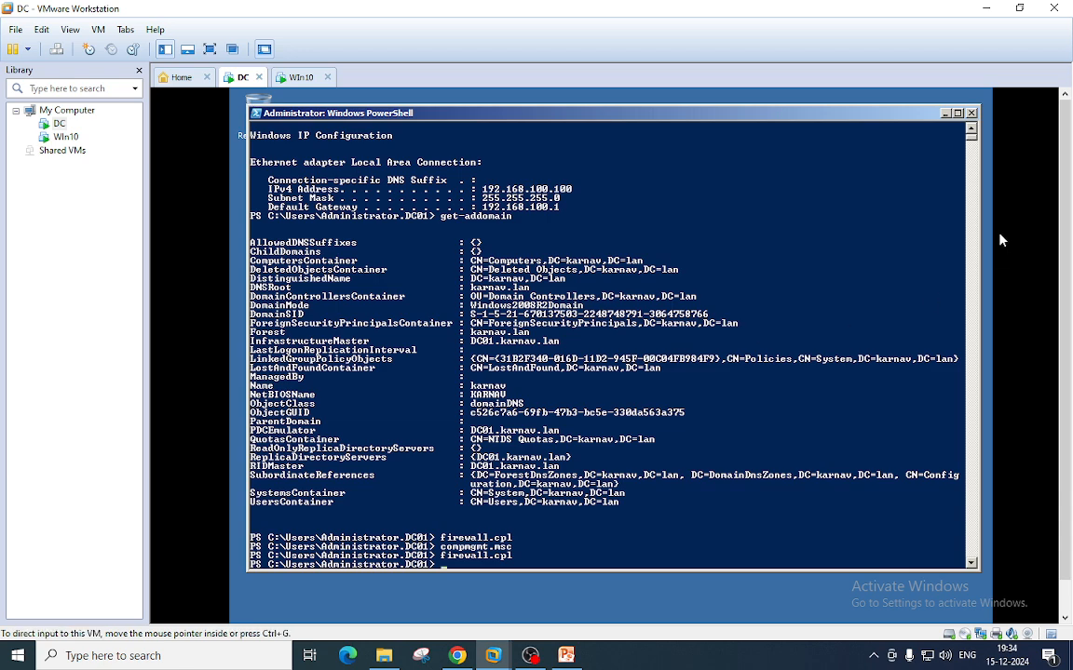
# - On the DC, restore Active Directory Users and Computers and right-click the domain user in the Delhi OU
pyautogui.scroll(-1, 1056, 306)
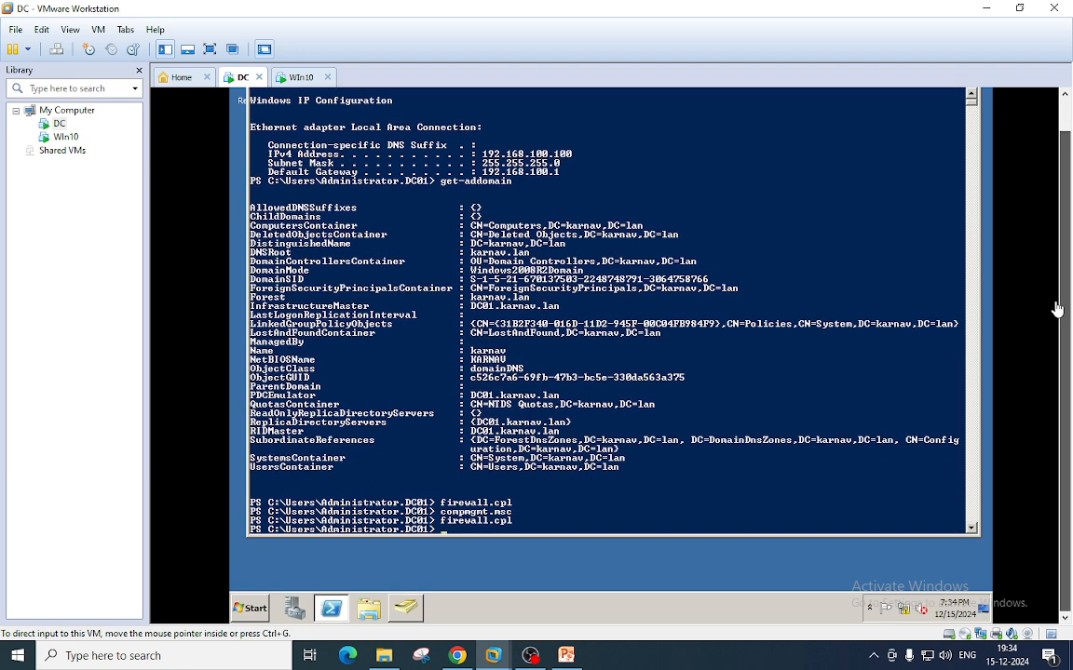
pyautogui.click(405, 608)
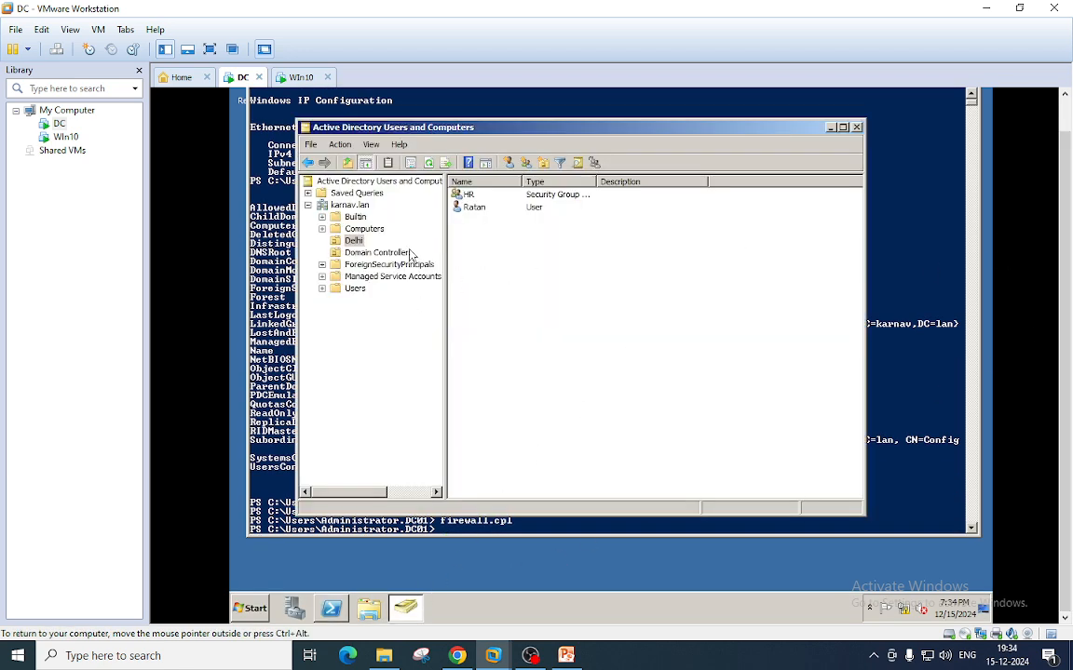
pyautogui.click(476, 209)
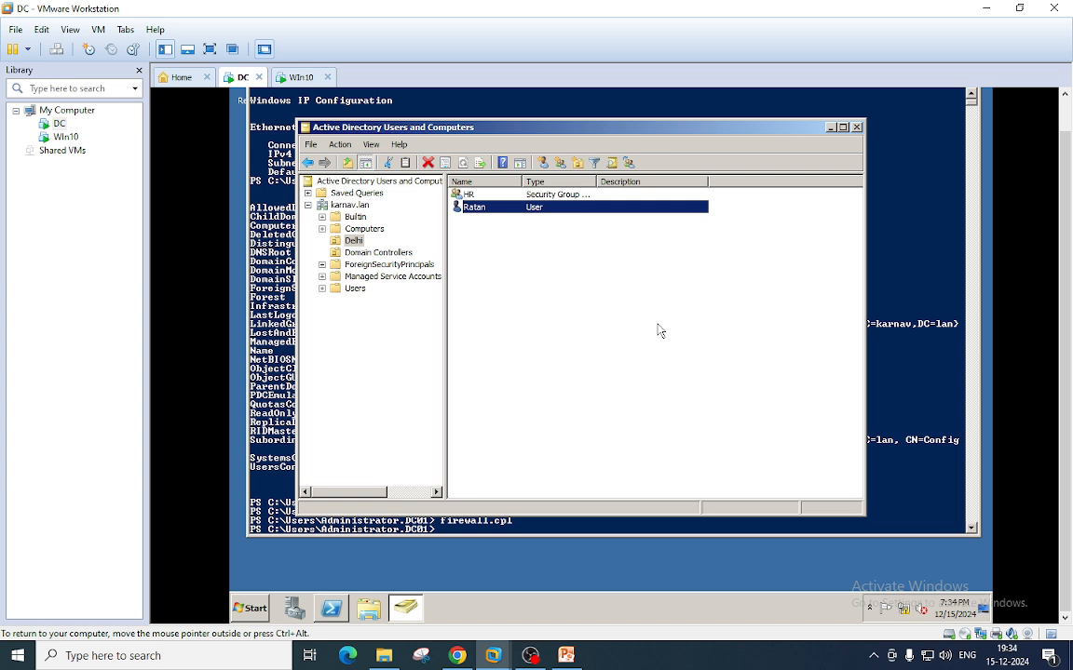
pyautogui.rightClick(470, 211)
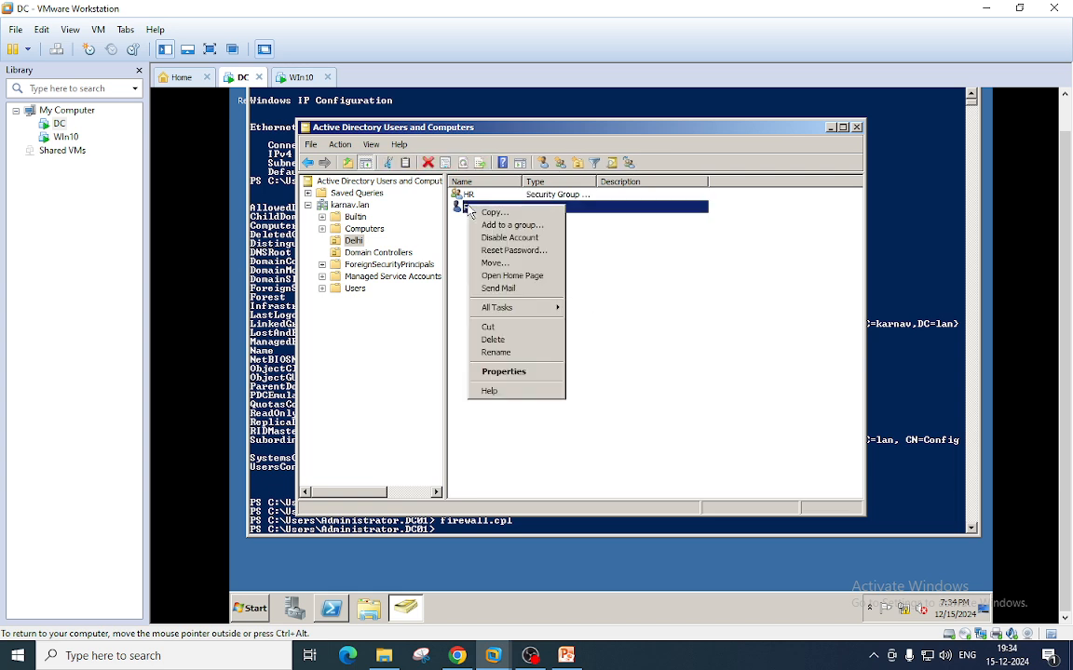
pyautogui.click(299, 80)
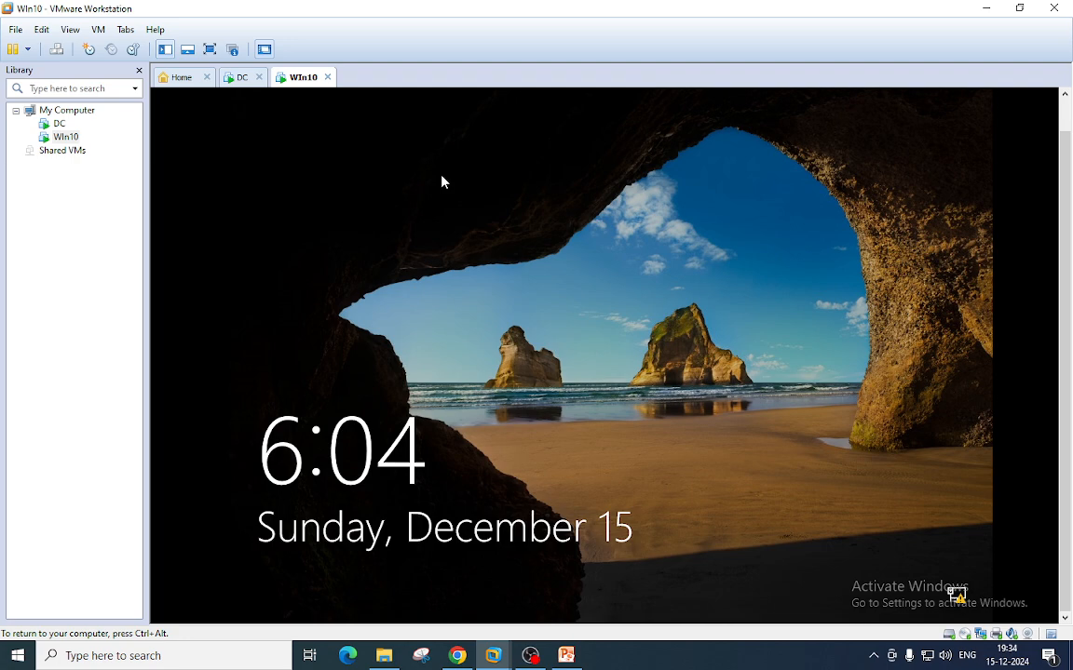
# - Send Ctrl+Alt+Del to the Win10 VM and sign in with the local account's password
pyautogui.click(99, 29)
pyautogui.click(175, 104)
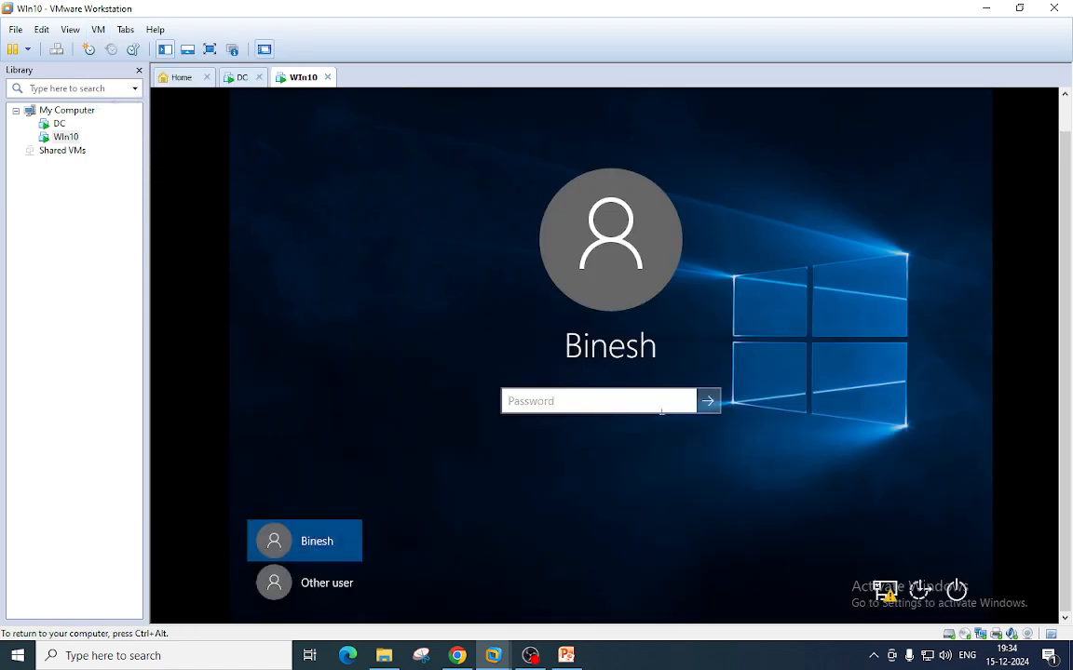
pyautogui.click(333, 594)
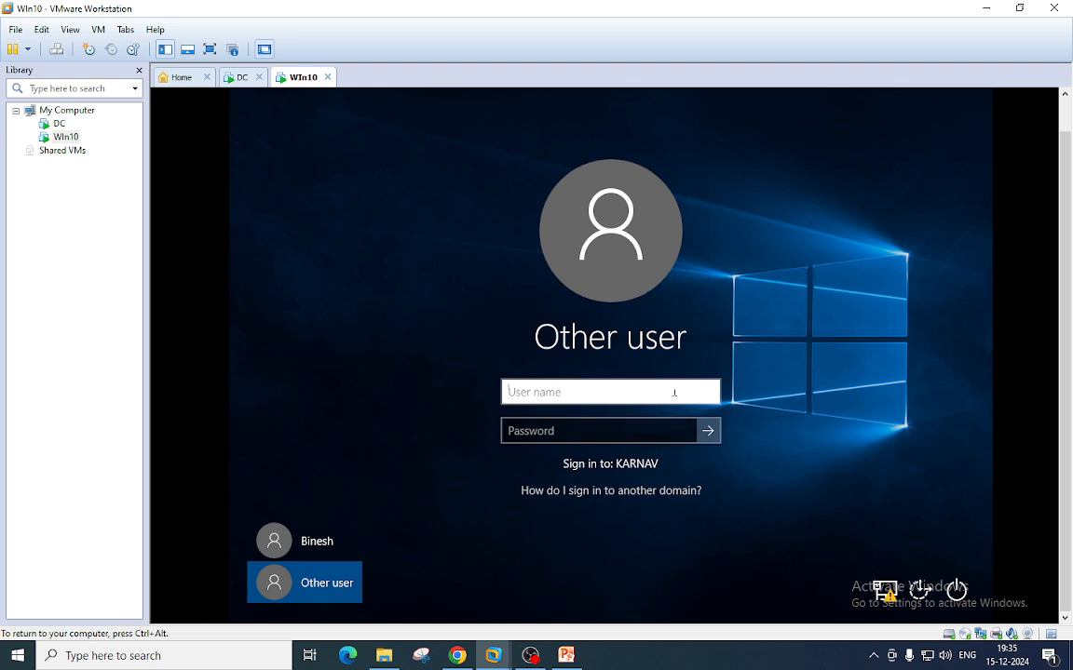
pyautogui.click(311, 543)
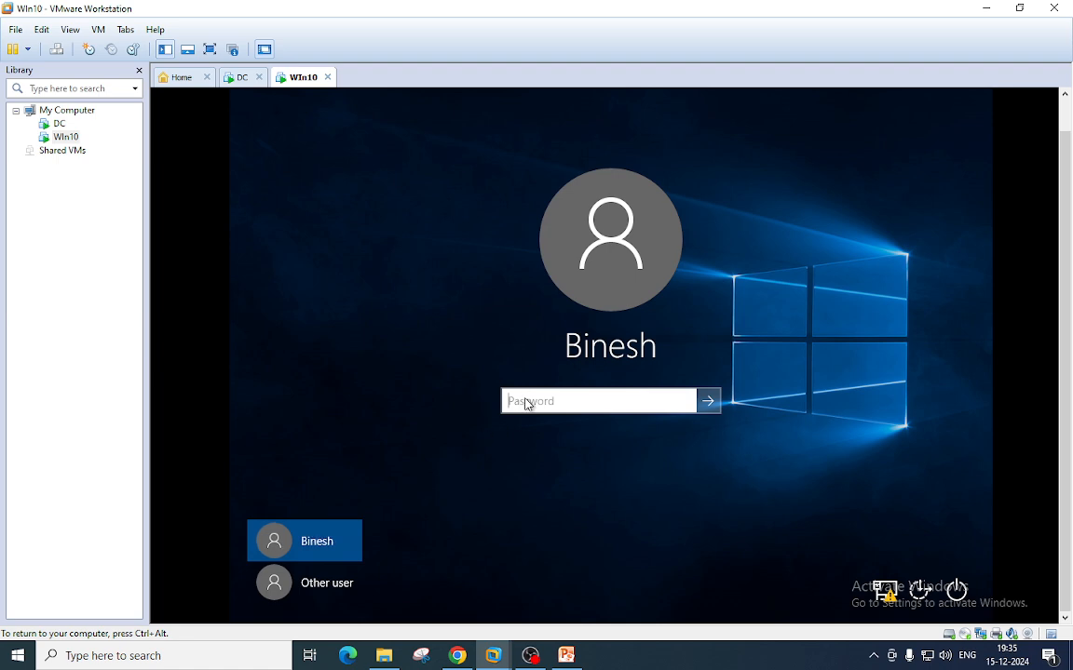
pyautogui.write('•••')
pyautogui.press('Return')
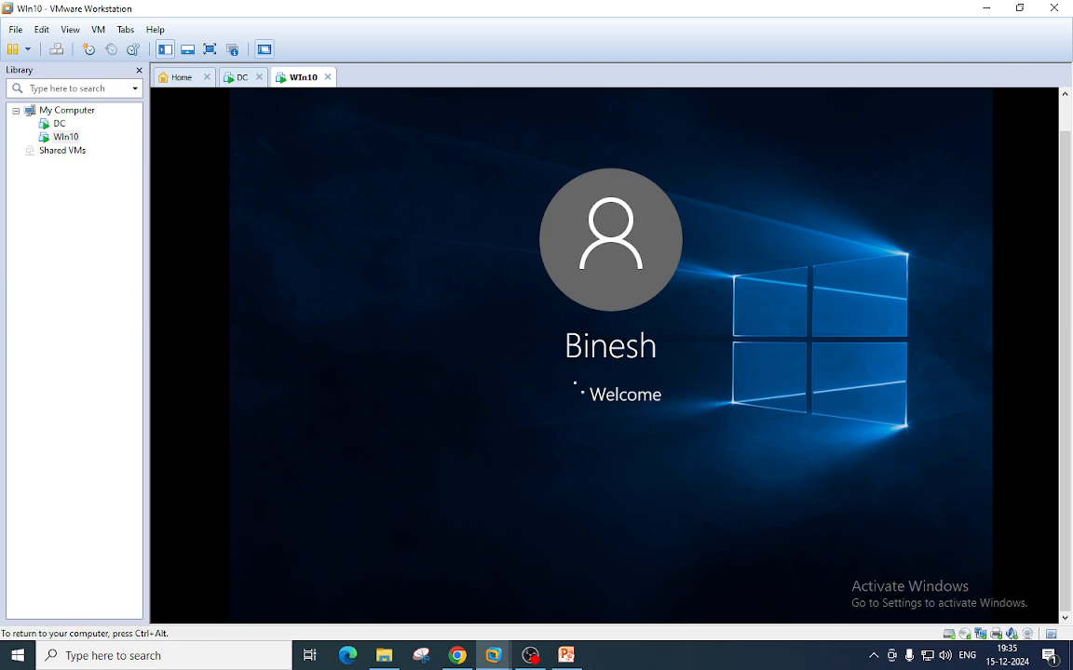
# - Release input from the Win10 VM and return to the DC machine's tab
pyautogui.hotkey('ctrl', 'alt')
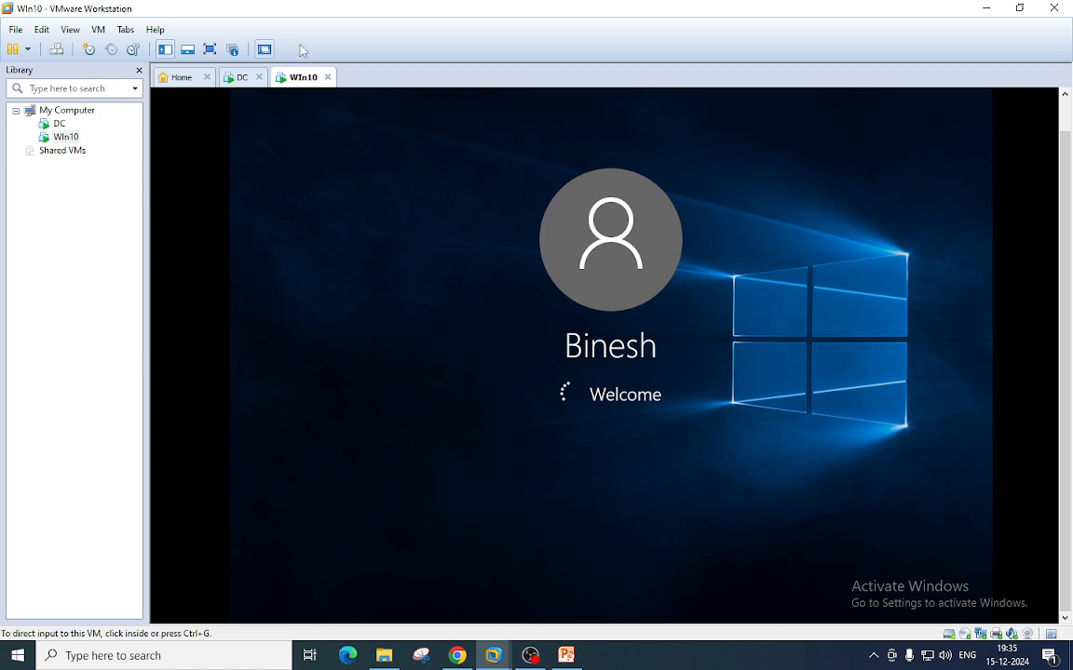
pyautogui.click(240, 79)
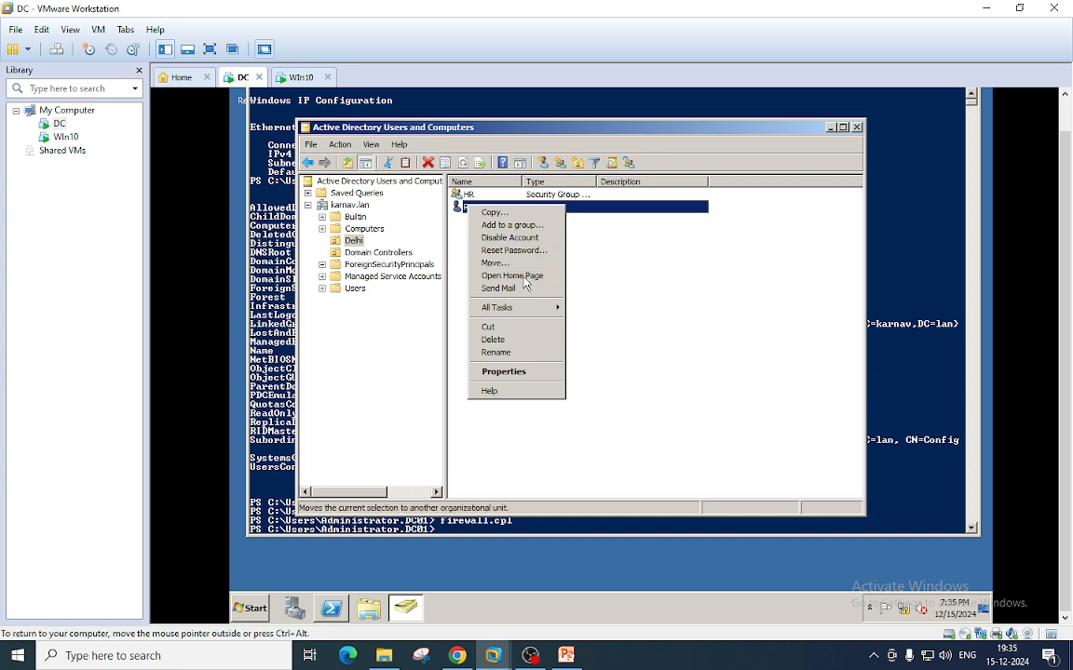
pyautogui.click(683, 265)
pyautogui.doubleClick(473, 207)
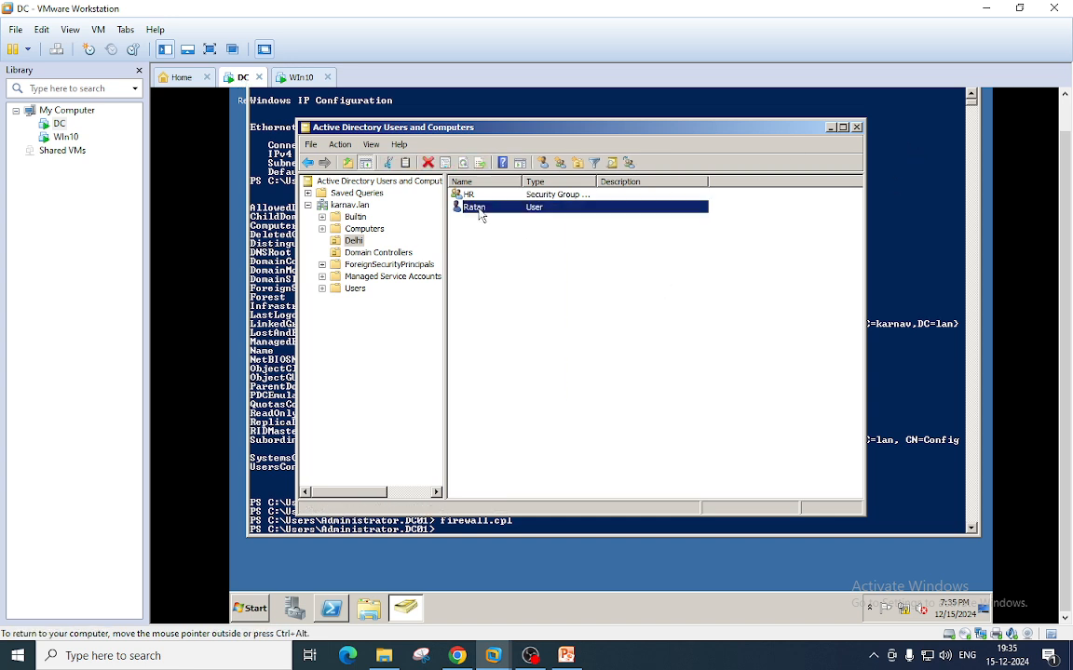
pyautogui.click(525, 178)
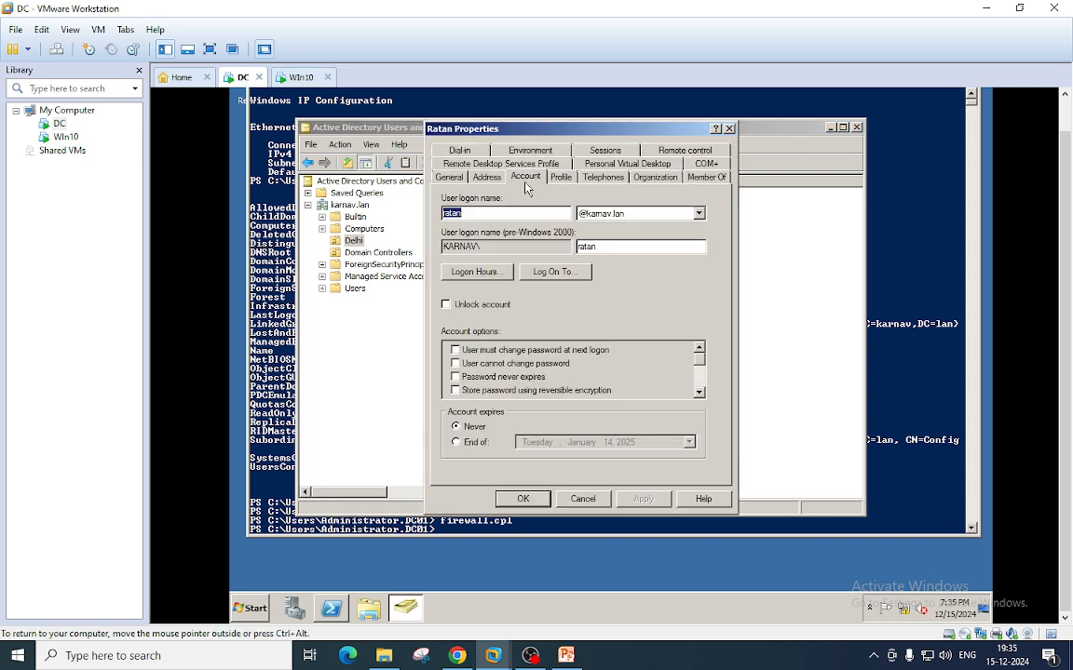
pyautogui.doubleClick(587, 246)
pyautogui.click(597, 247)
pyautogui.doubleClick(587, 246)
pyautogui.click(596, 247)
pyautogui.doubleClick(588, 247)
pyautogui.click(729, 129)
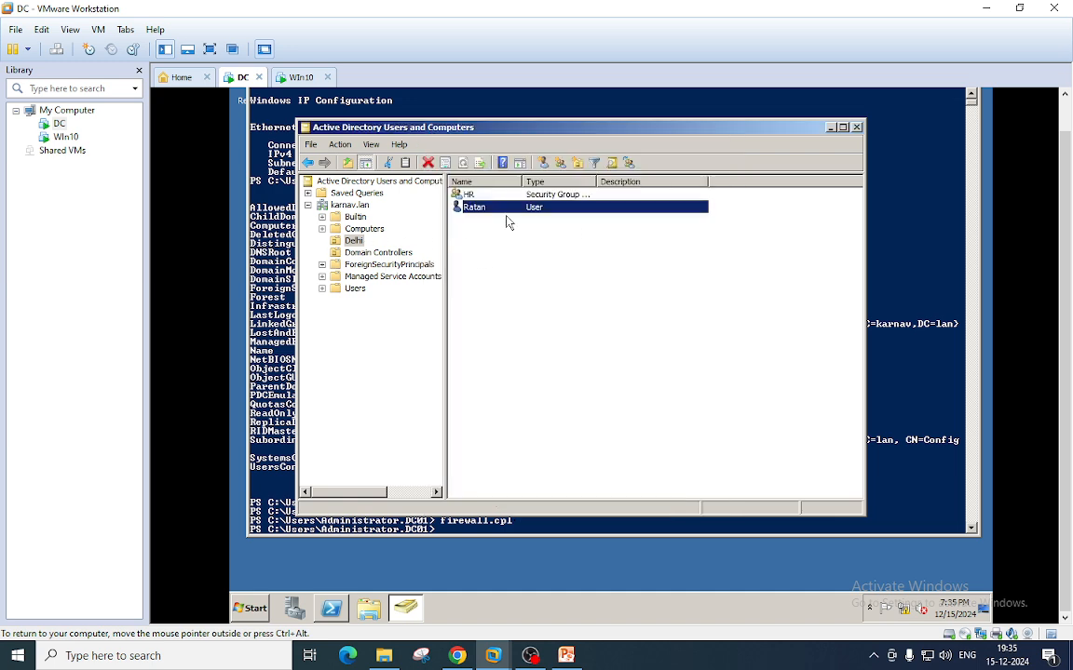
pyautogui.click(346, 239)
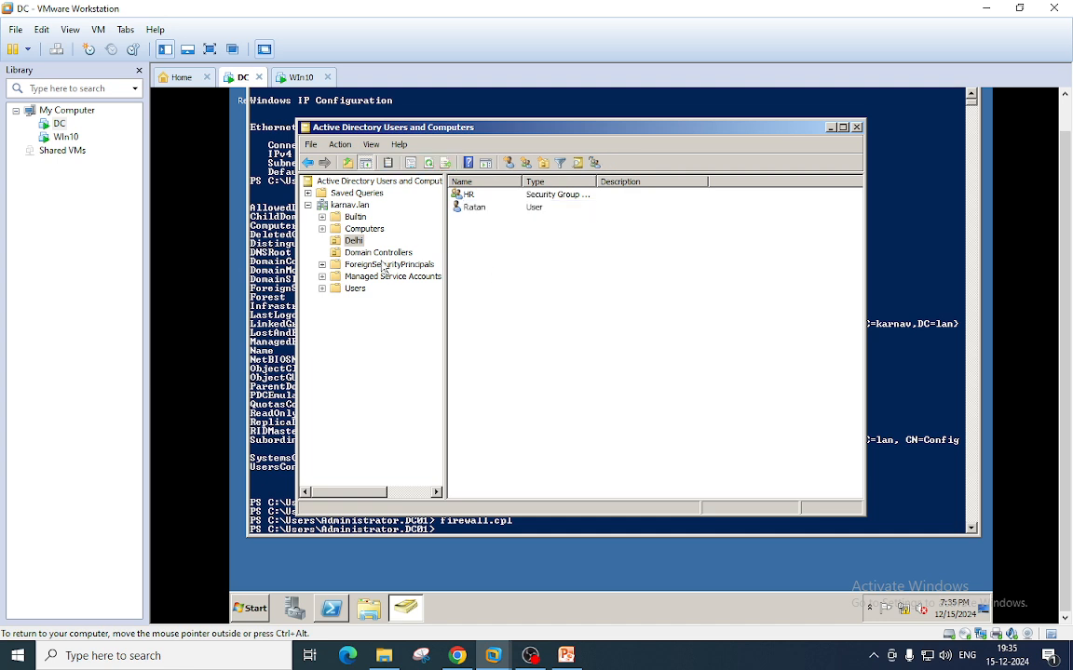
pyautogui.click(475, 209)
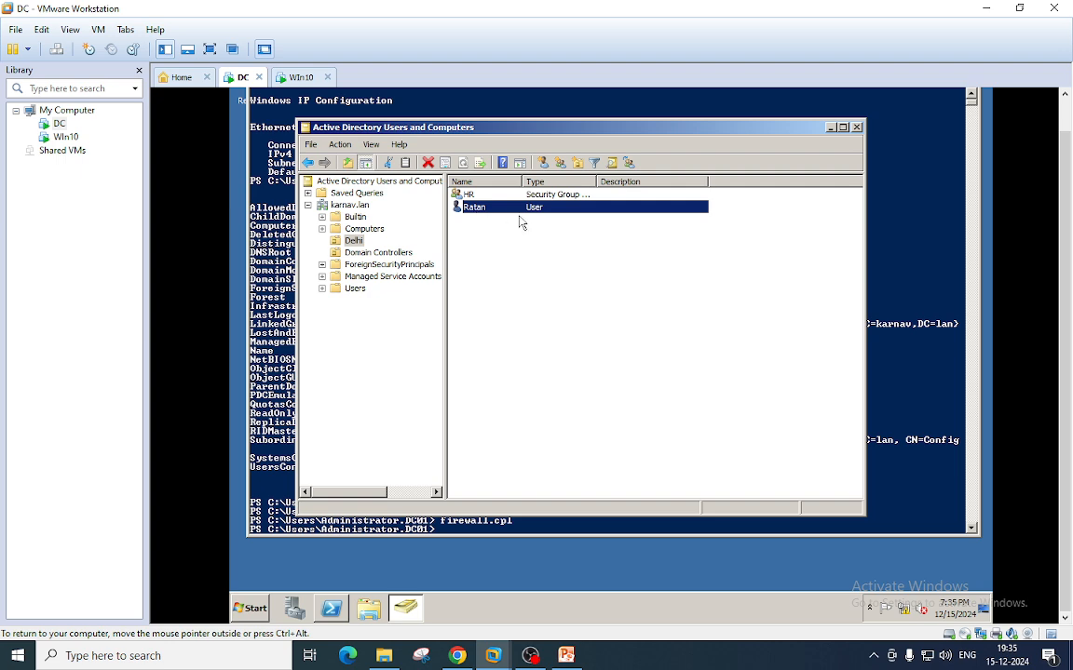
pyautogui.doubleClick(472, 203)
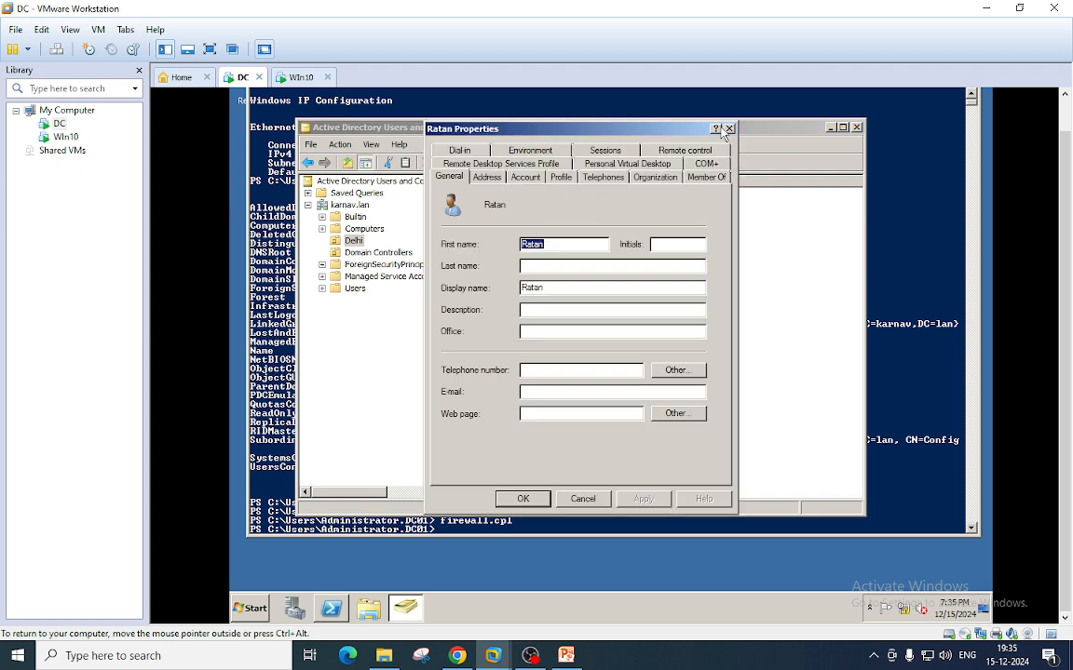
pyautogui.press('Escape')
pyautogui.rightClick(478, 214)
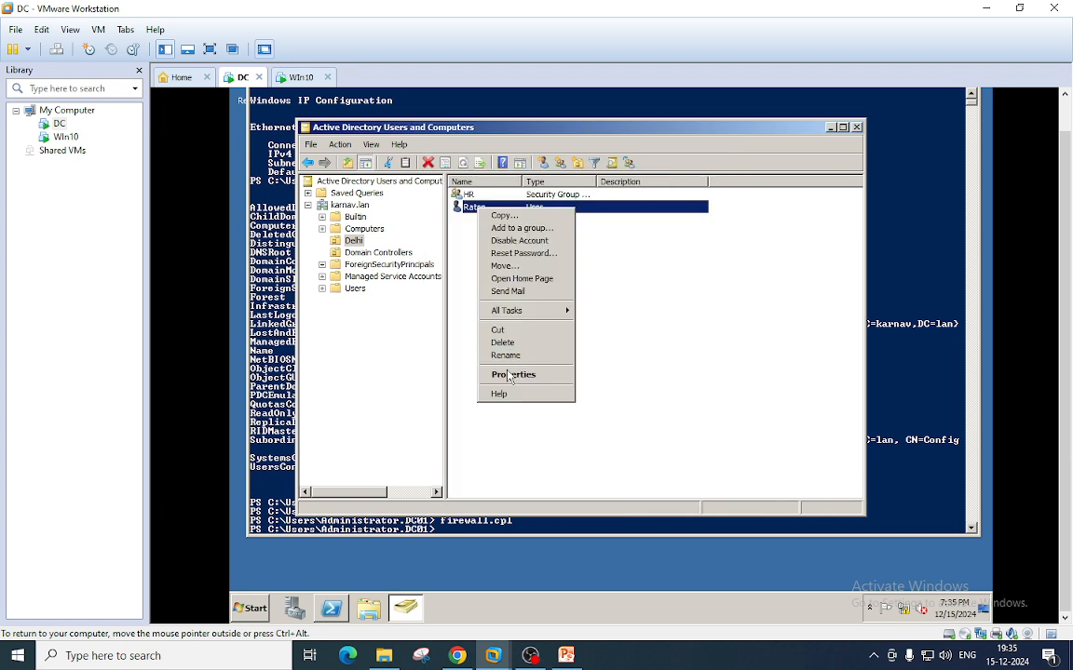
pyautogui.click(508, 374)
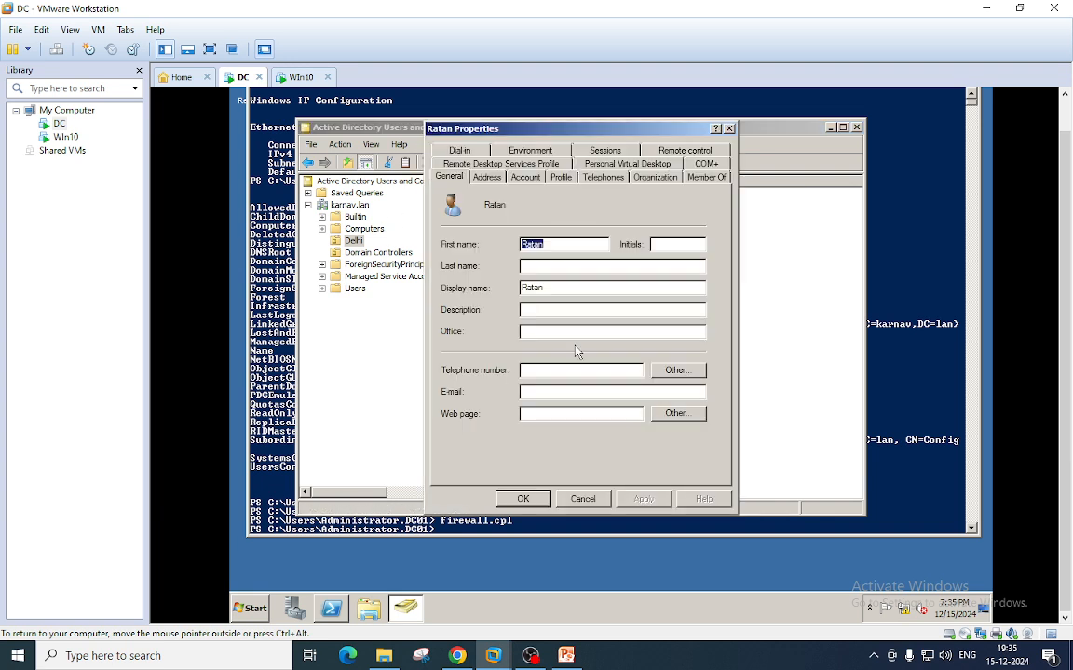
pyautogui.click(525, 177)
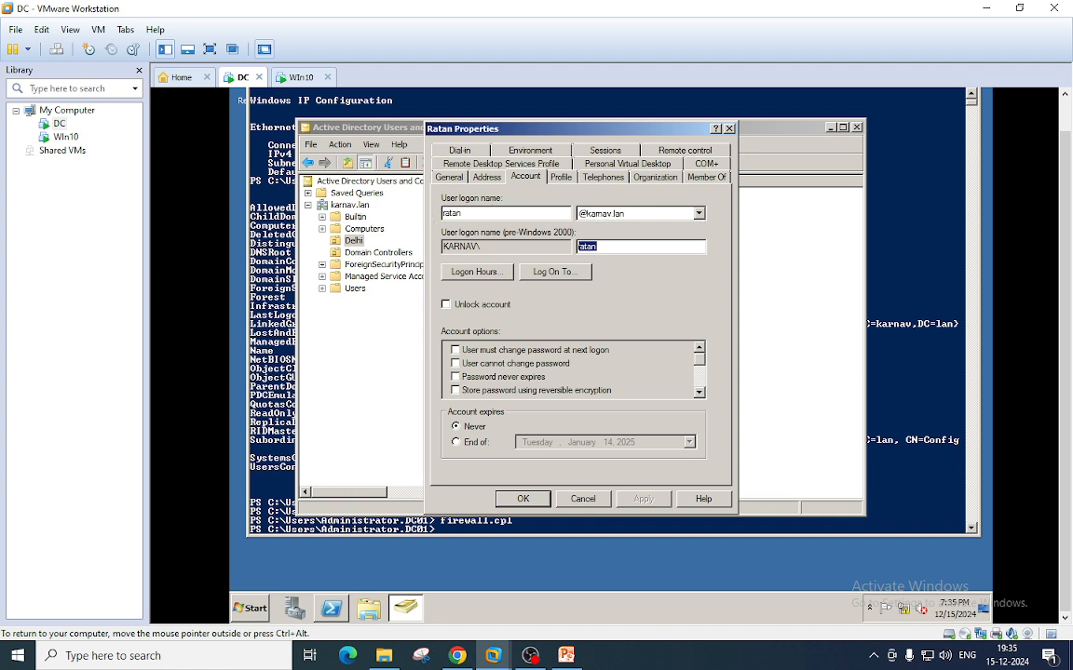
pyautogui.moveTo(463, 214); pyautogui.dragTo(434, 214)
pyautogui.click(583, 499)
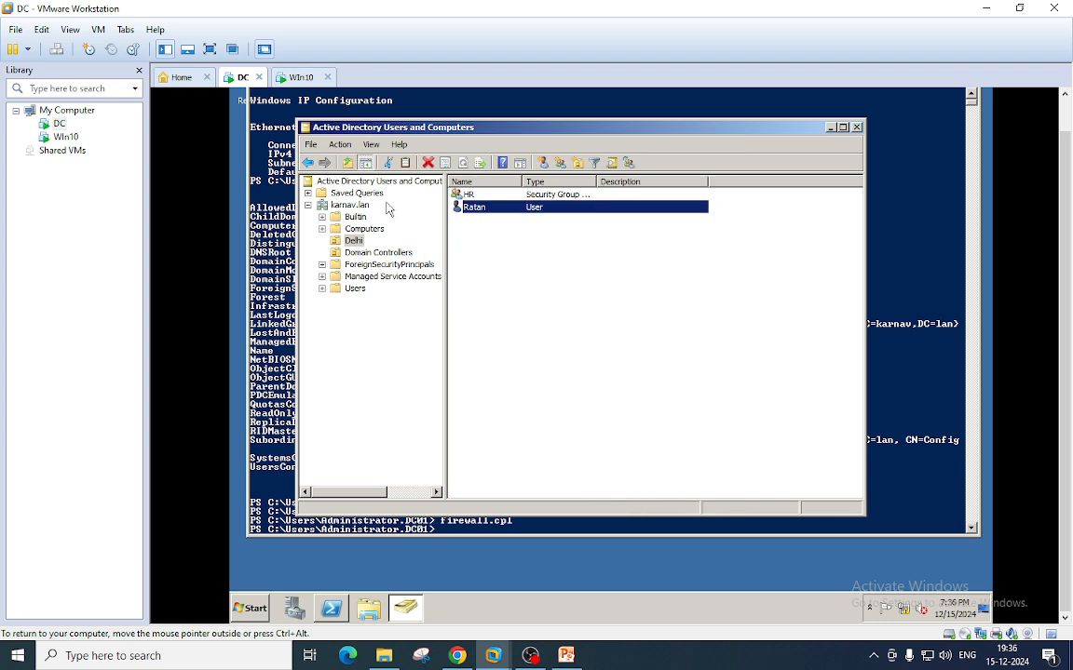
pyautogui.click(296, 77)
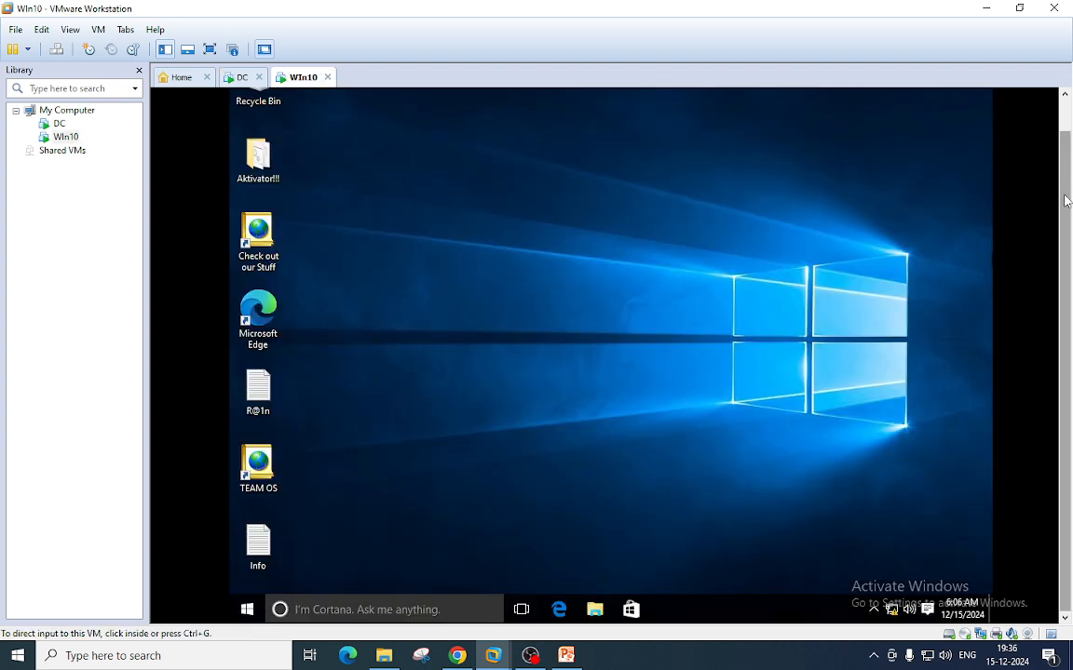
# - Run compmgmt.msc in the Win10 VM and open Local Users and Groups > Groups > Remote Desktop Users properties
pyautogui.click(632, 297)
pyautogui.press('super+r')
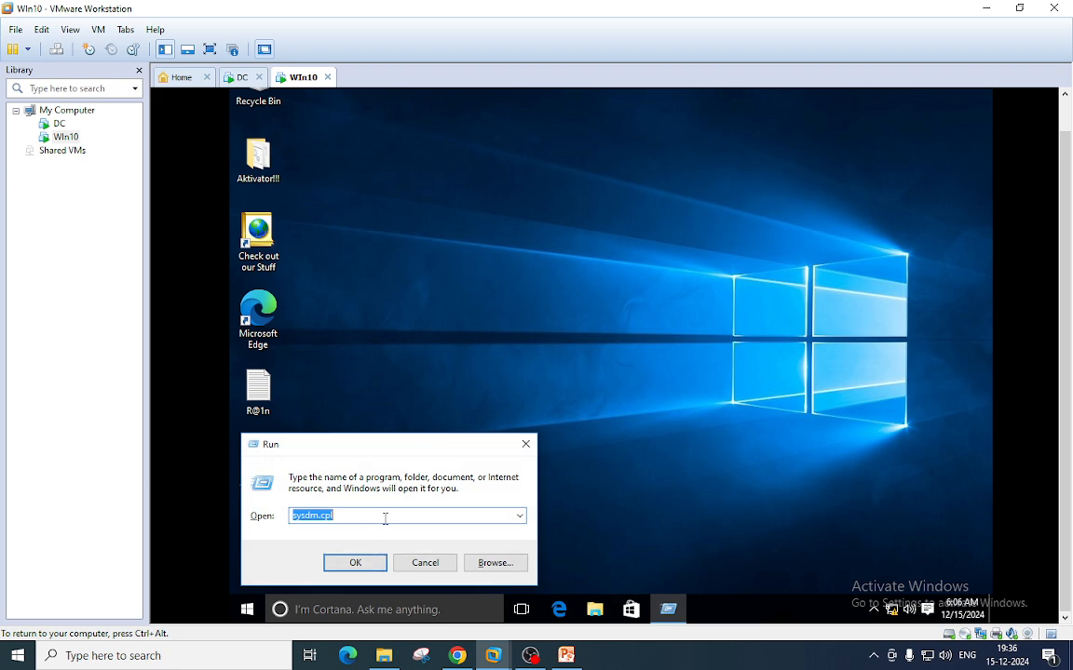
pyautogui.write('comp')
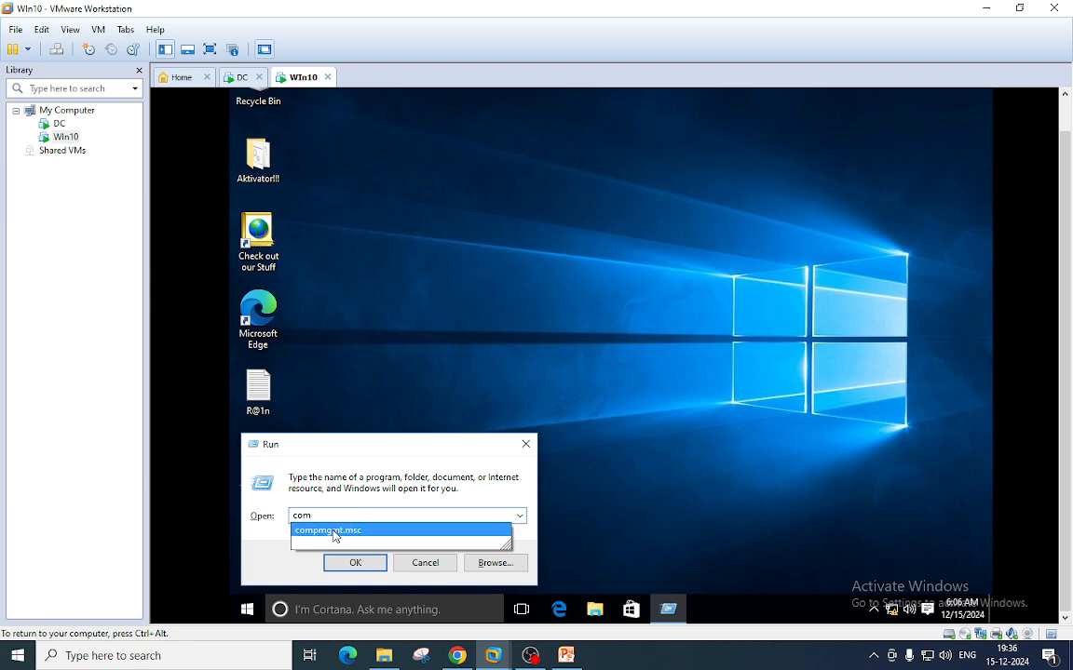
pyautogui.click(335, 533)
pyautogui.click(355, 562)
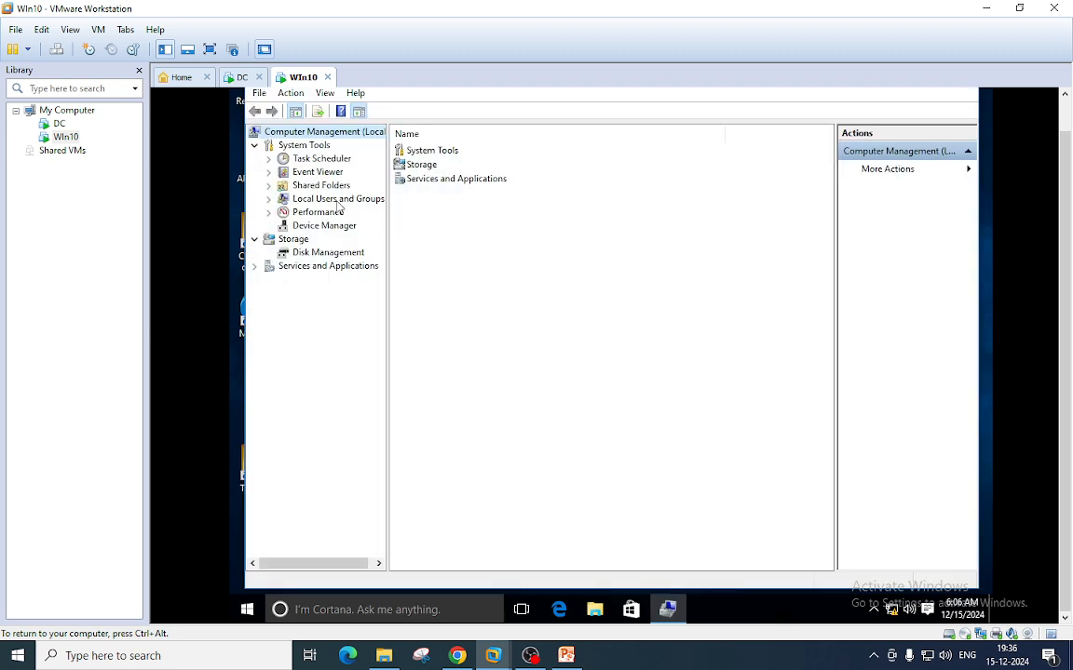
pyautogui.doubleClick(339, 200)
pyautogui.click(319, 226)
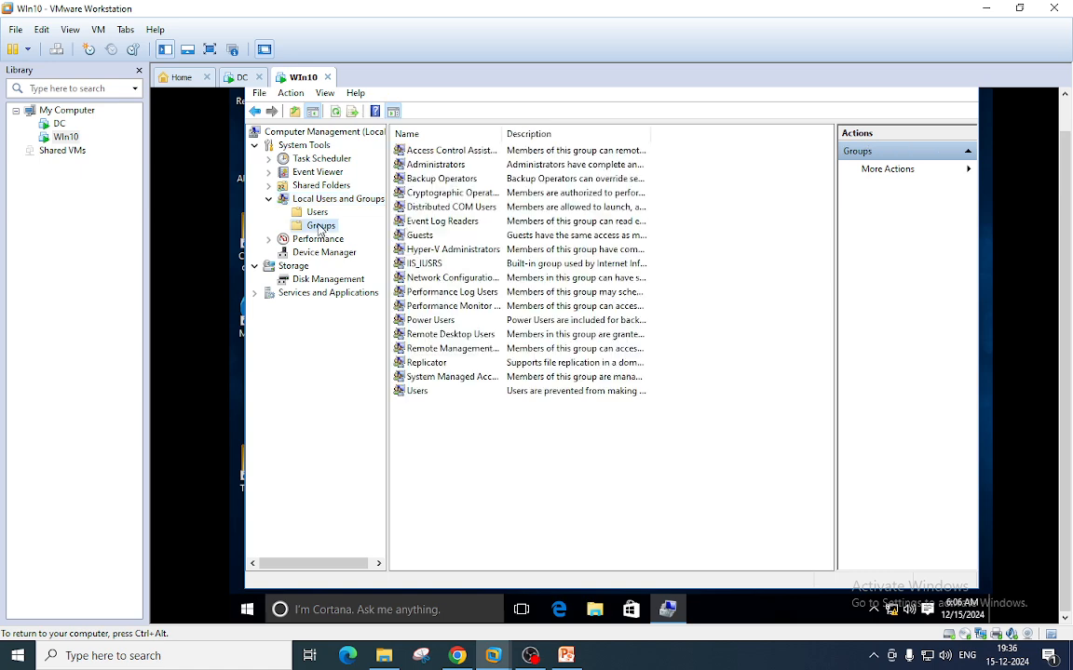
pyautogui.doubleClick(434, 333)
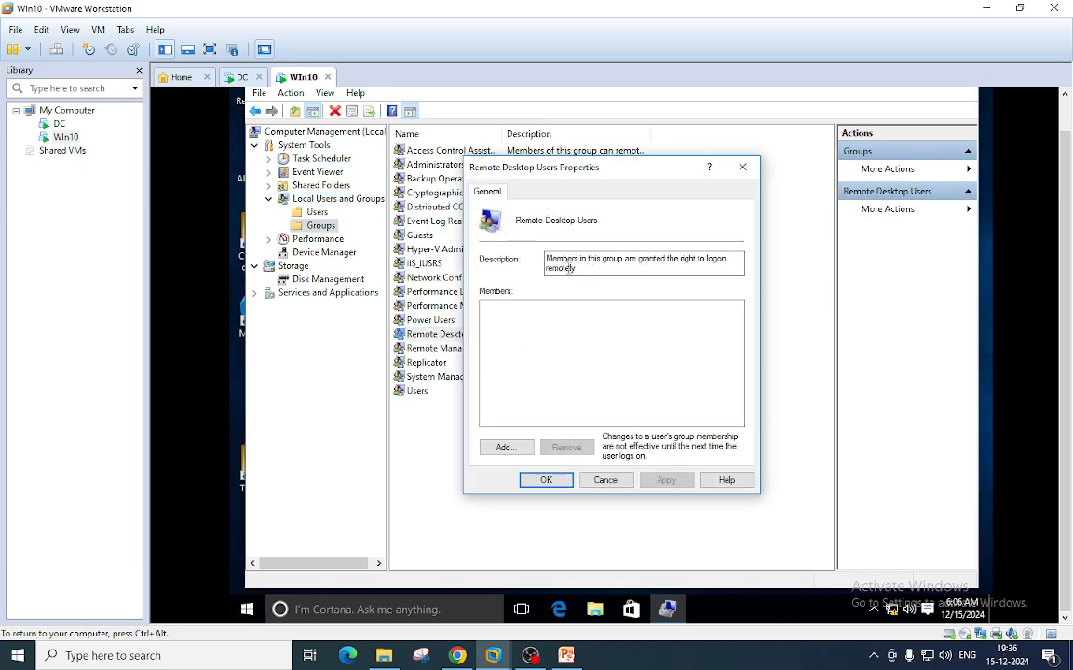
# - Start adding a member, enter the domain user's name and keep karnav.lan as the search location
pyautogui.click(503, 448)
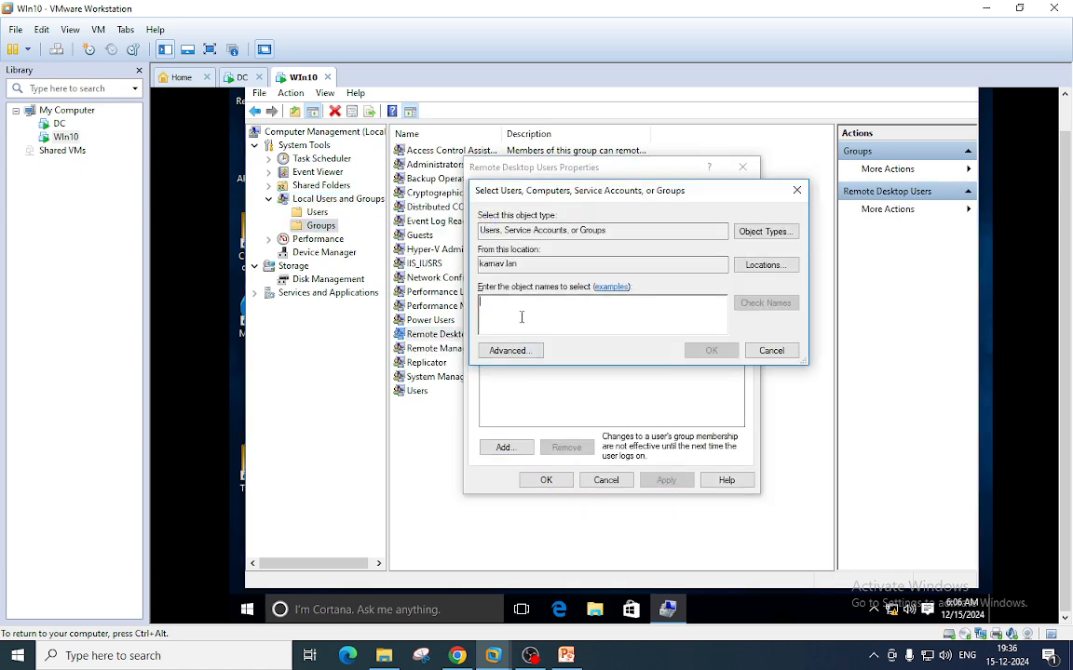
pyautogui.write('r')
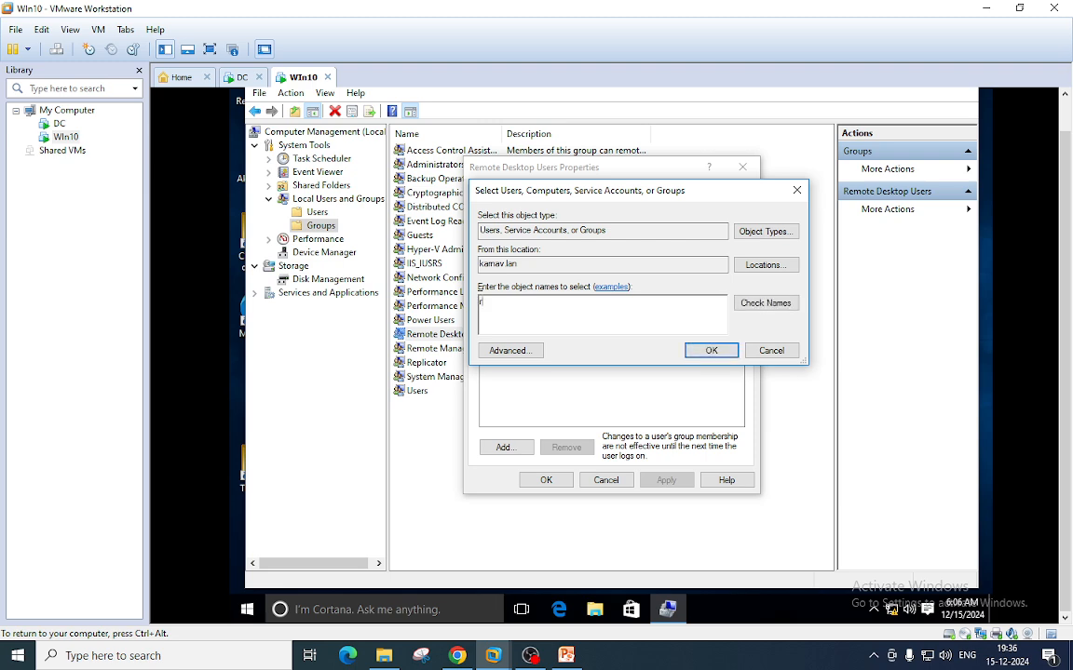
pyautogui.write('atan')
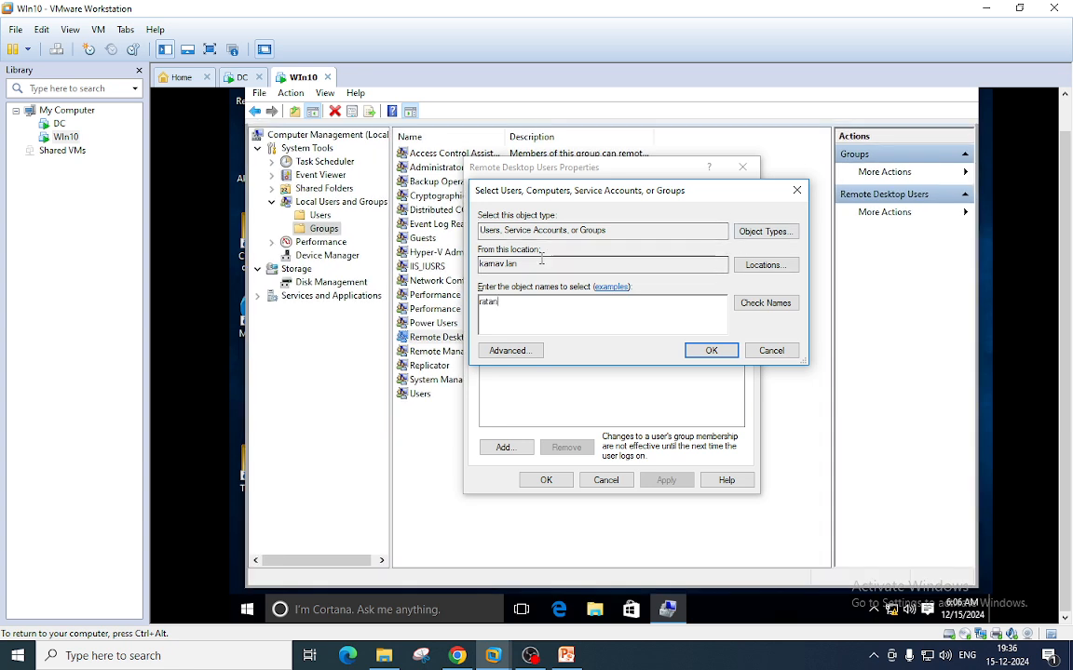
pyautogui.moveTo(538, 263); pyautogui.dragTo(435, 269)
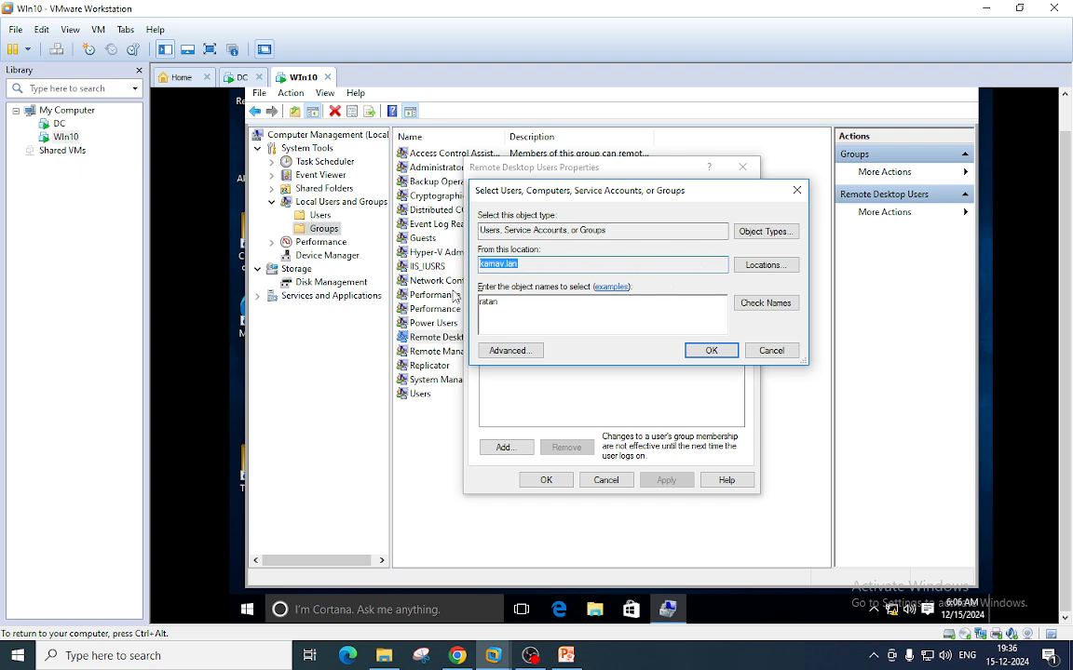
pyautogui.click(767, 267)
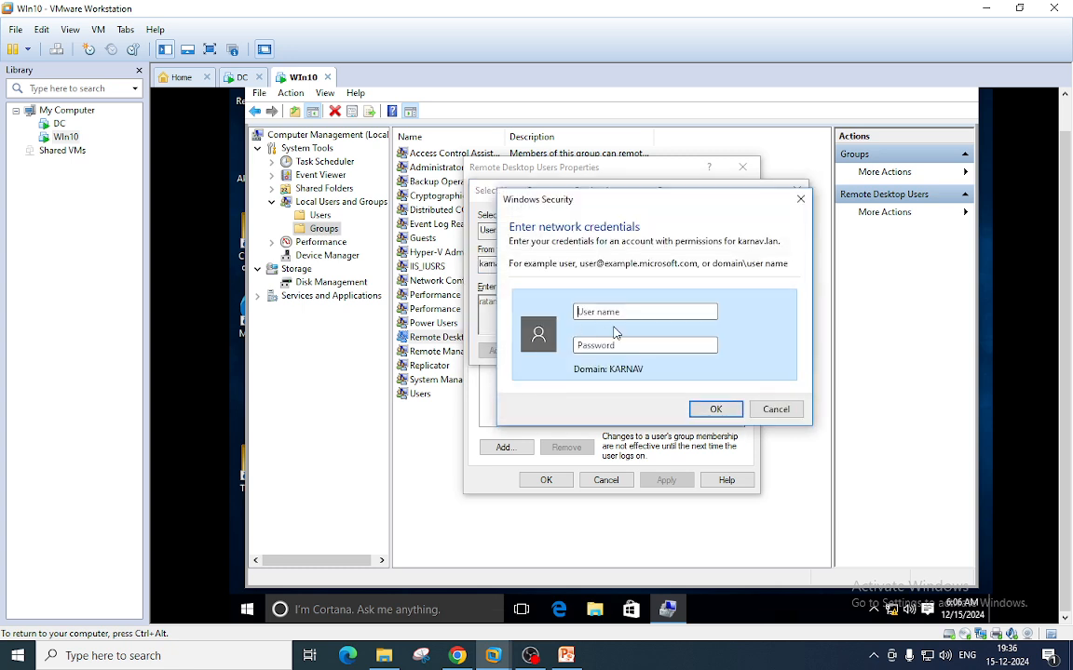
pyautogui.click(775, 409)
pyautogui.click(537, 276)
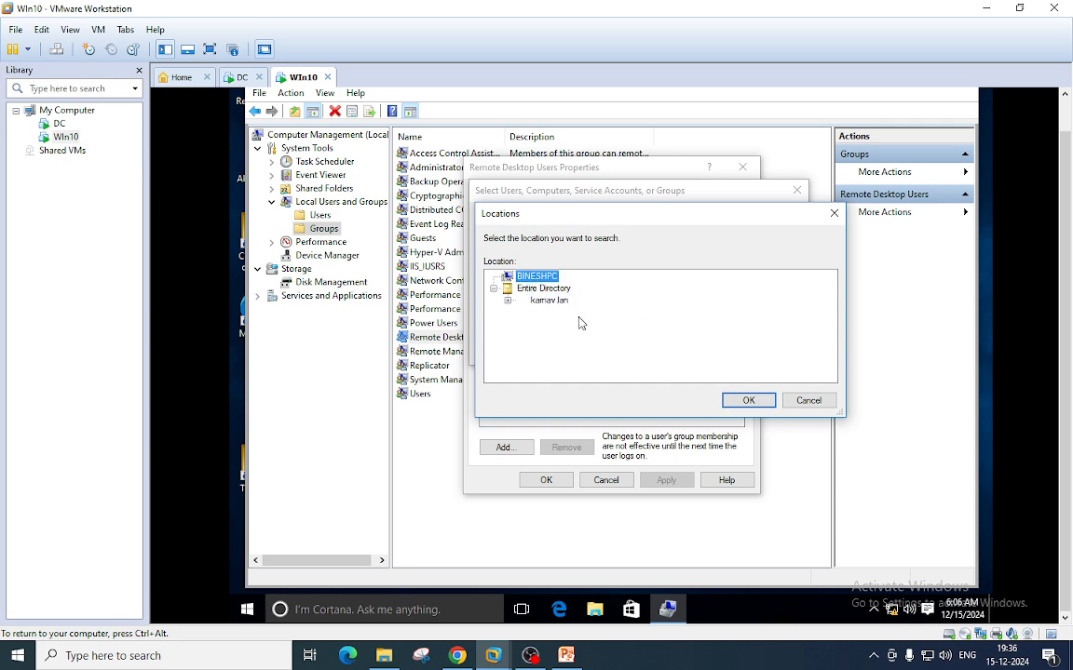
pyautogui.click(808, 401)
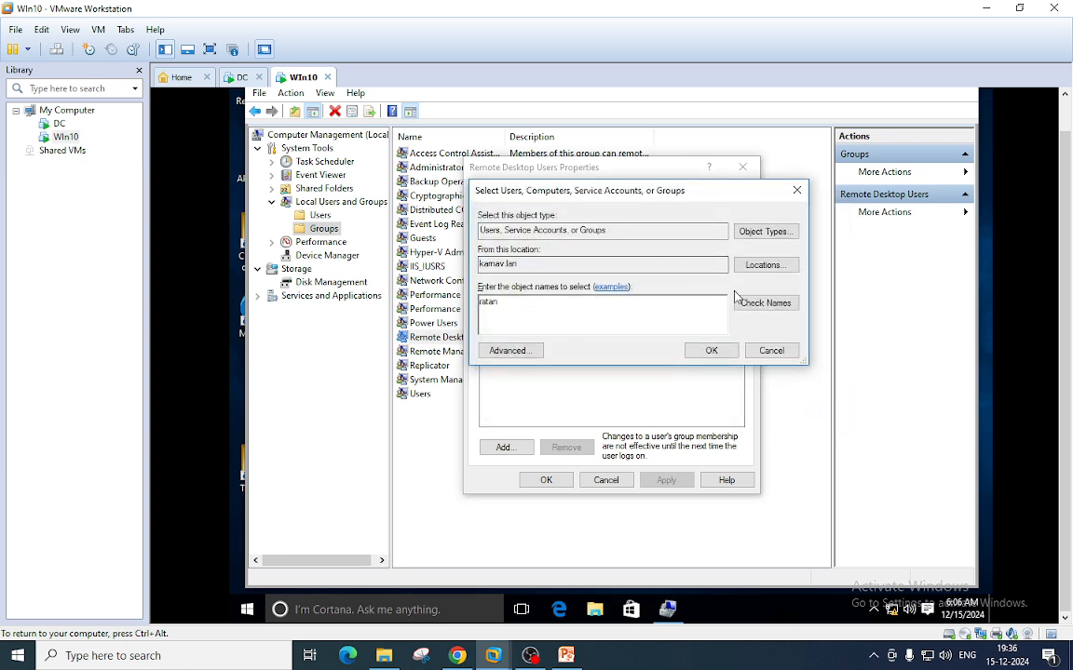
# - Check the name against the domain, authenticating with the domain administrator account and its password
pyautogui.click(762, 304)
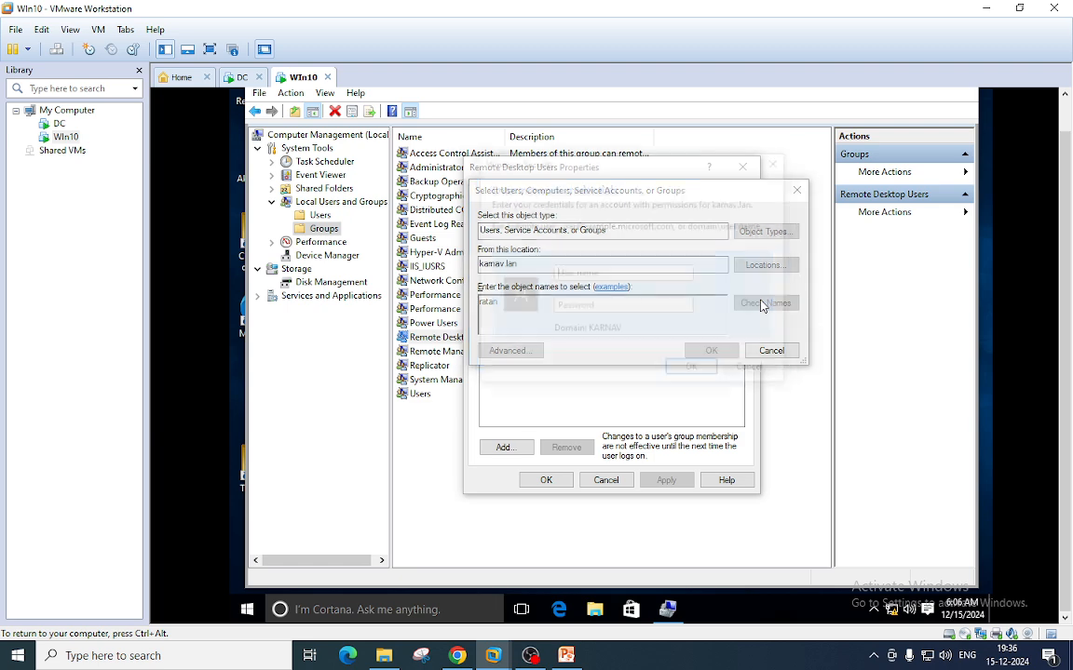
pyautogui.write('admin')
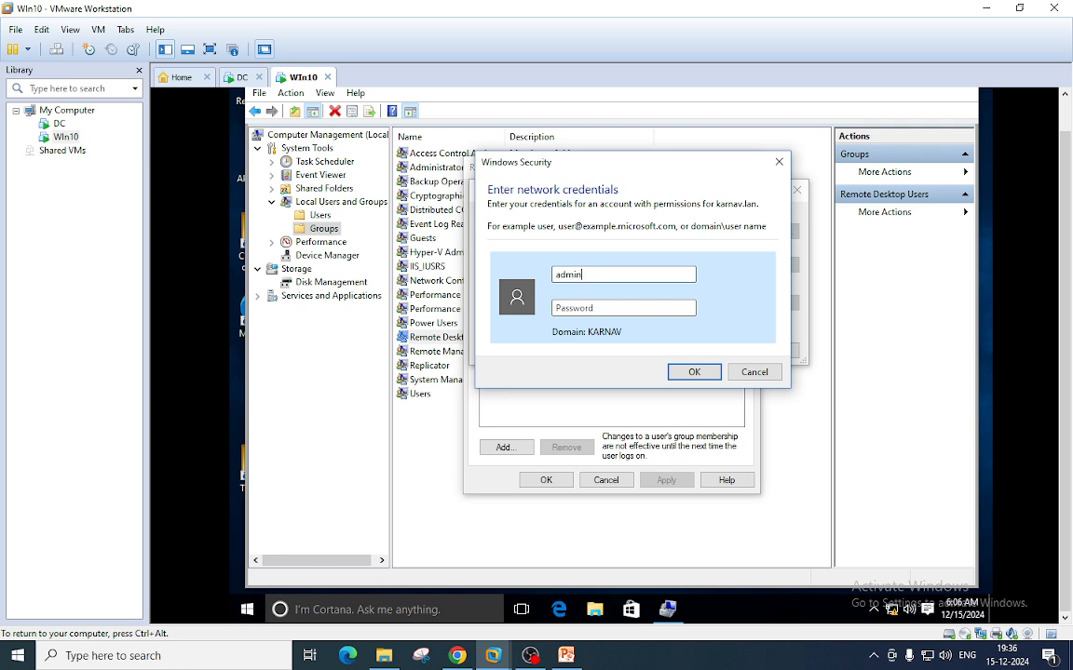
pyautogui.write('istrator')
pyautogui.press('Tab')
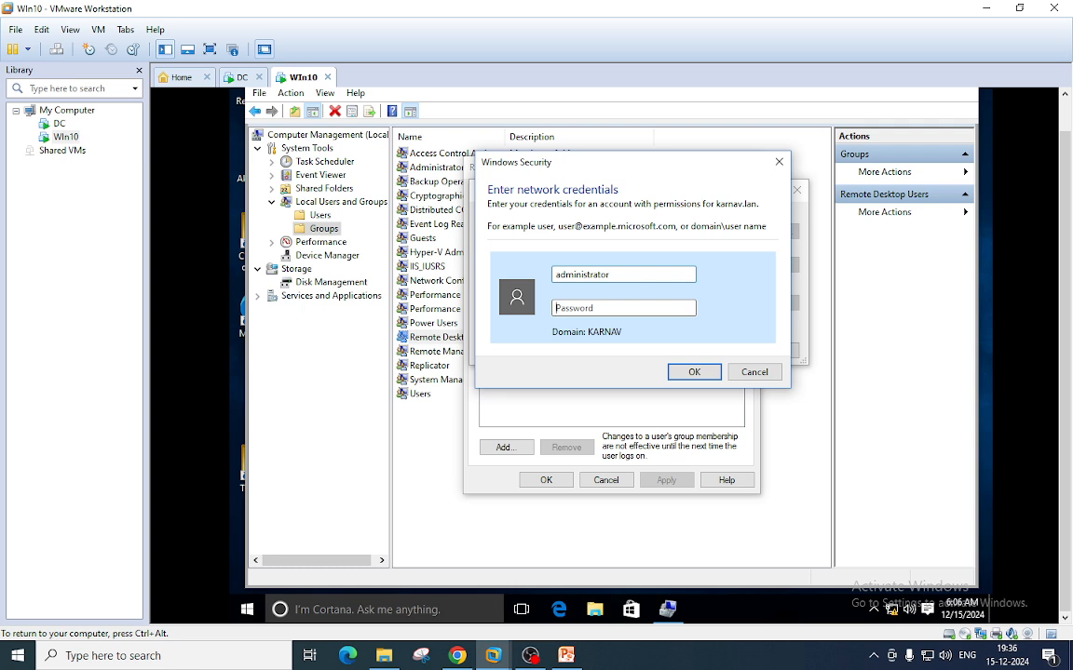
pyautogui.write('P@ssw0rd123')
pyautogui.moveTo(617, 275); pyautogui.dragTo(545, 279)
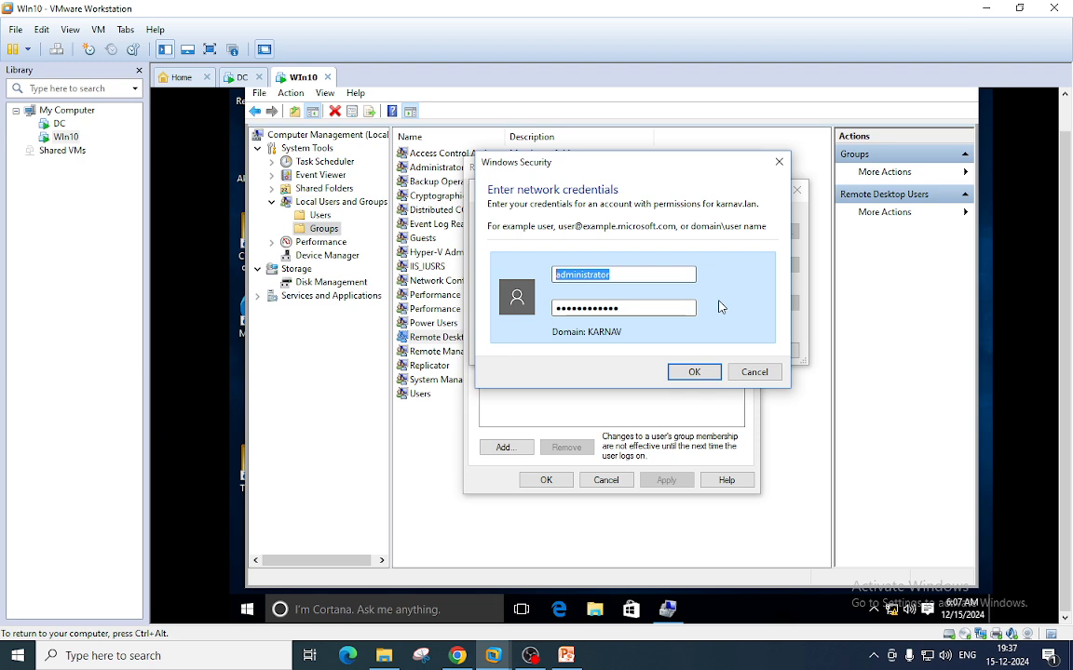
pyautogui.click(692, 373)
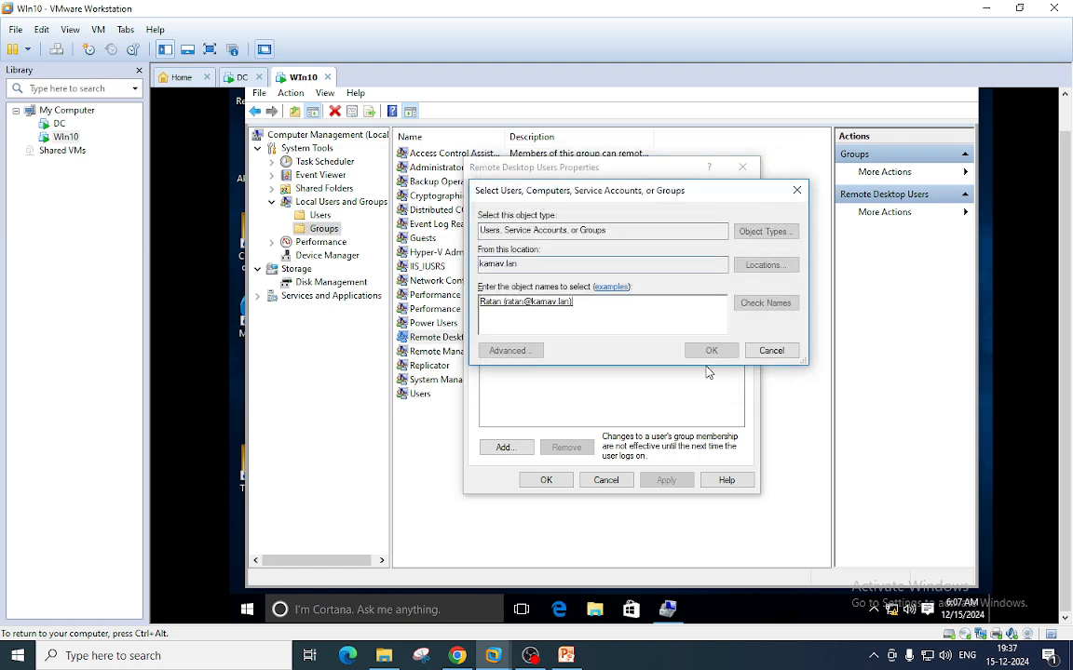
# - Add the resolved domain user to Remote Desktop Users and apply the change
pyautogui.click(712, 350)
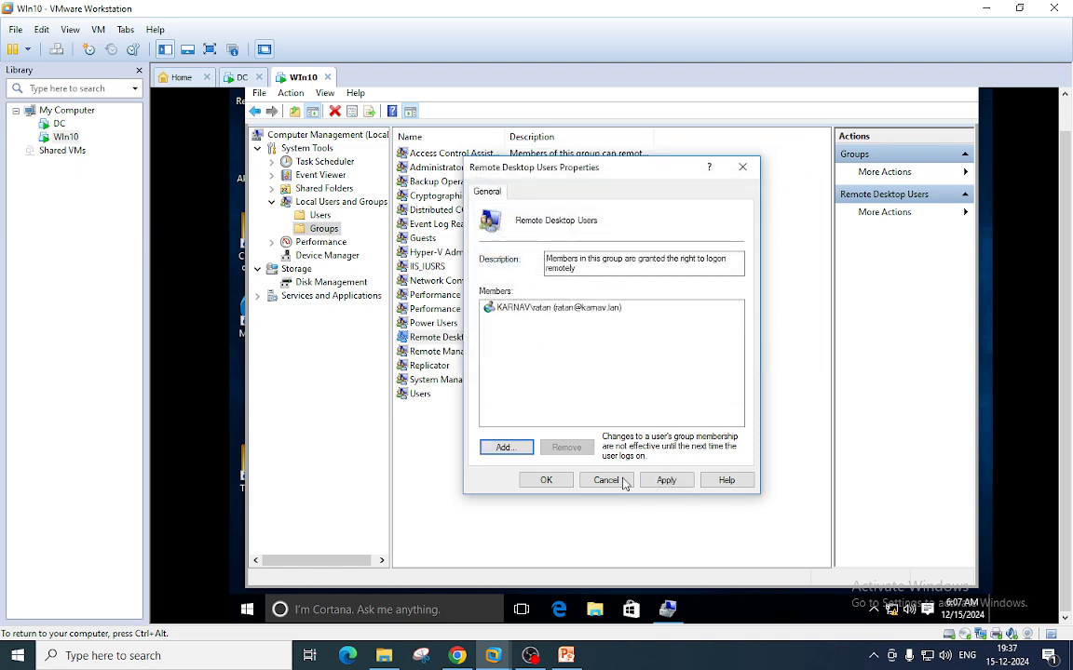
pyautogui.click(659, 482)
pyautogui.click(544, 481)
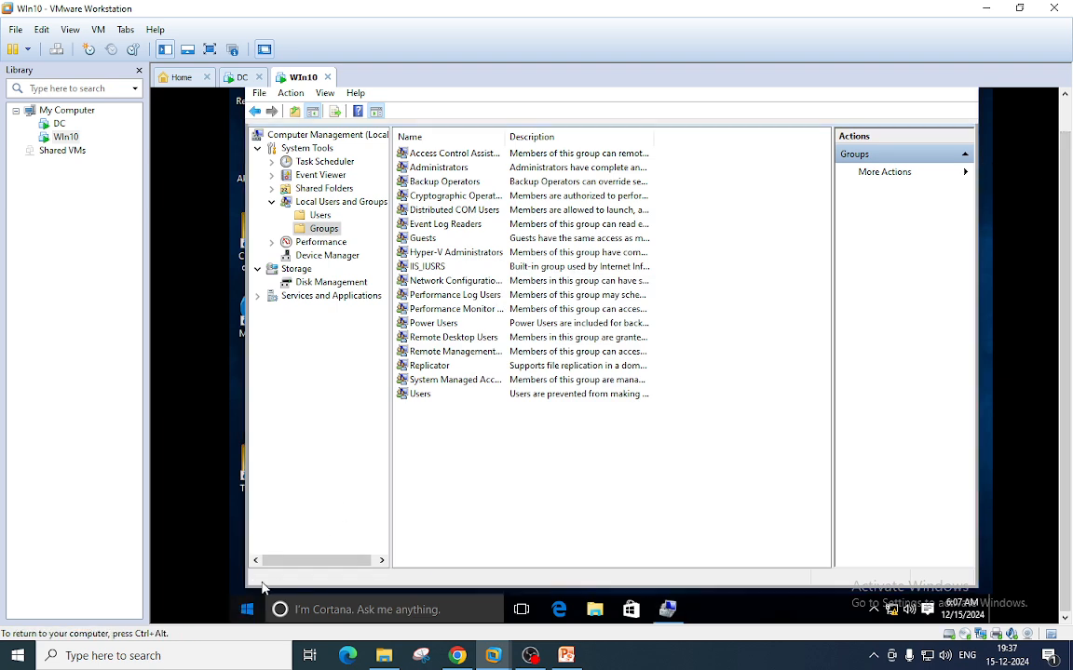
# - Sign out of the current Win10 session from the Start menu
pyautogui.click(248, 609)
pyautogui.click(281, 185)
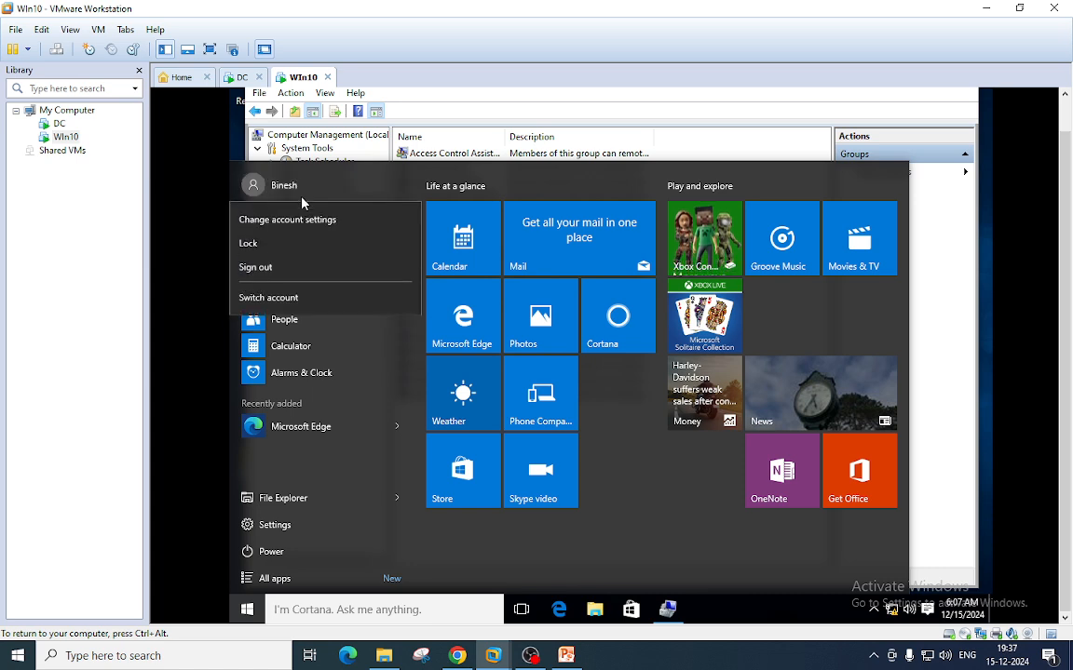
pyautogui.click(264, 269)
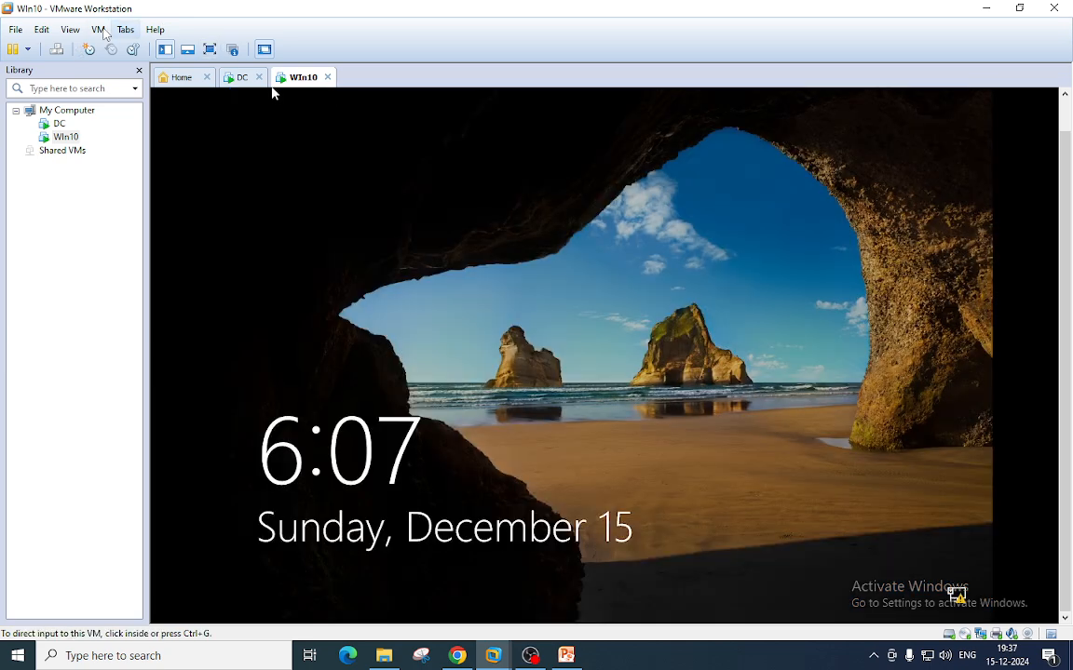
# - Send Ctrl+Alt+Del and sign in as Other user with the domain user's name and password
pyautogui.click(98, 29)
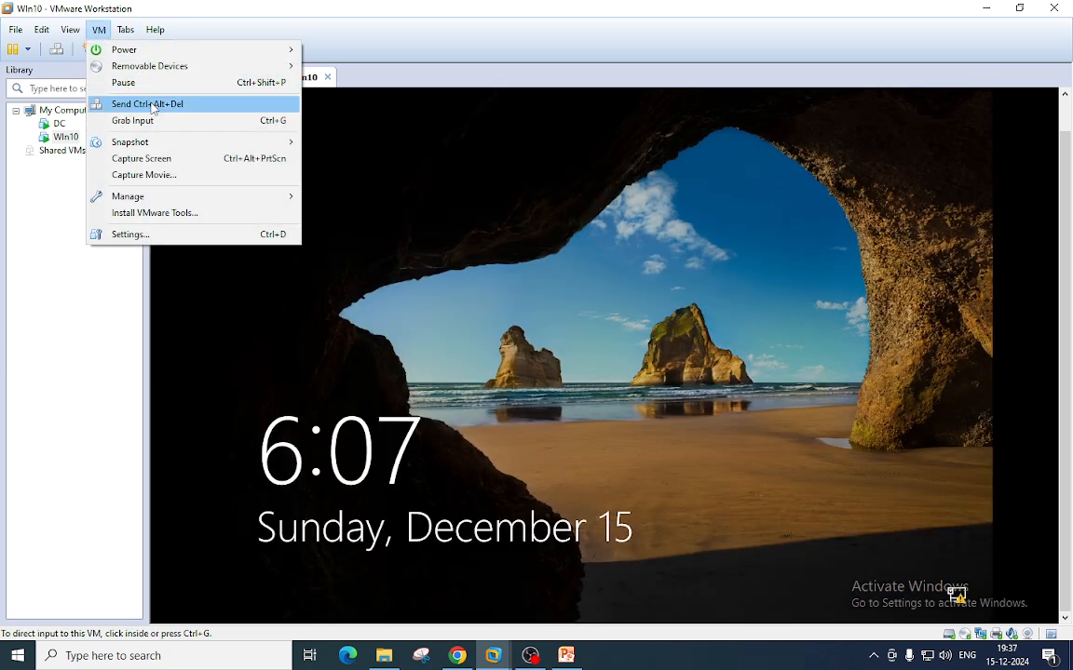
pyautogui.click(152, 105)
pyautogui.click(310, 592)
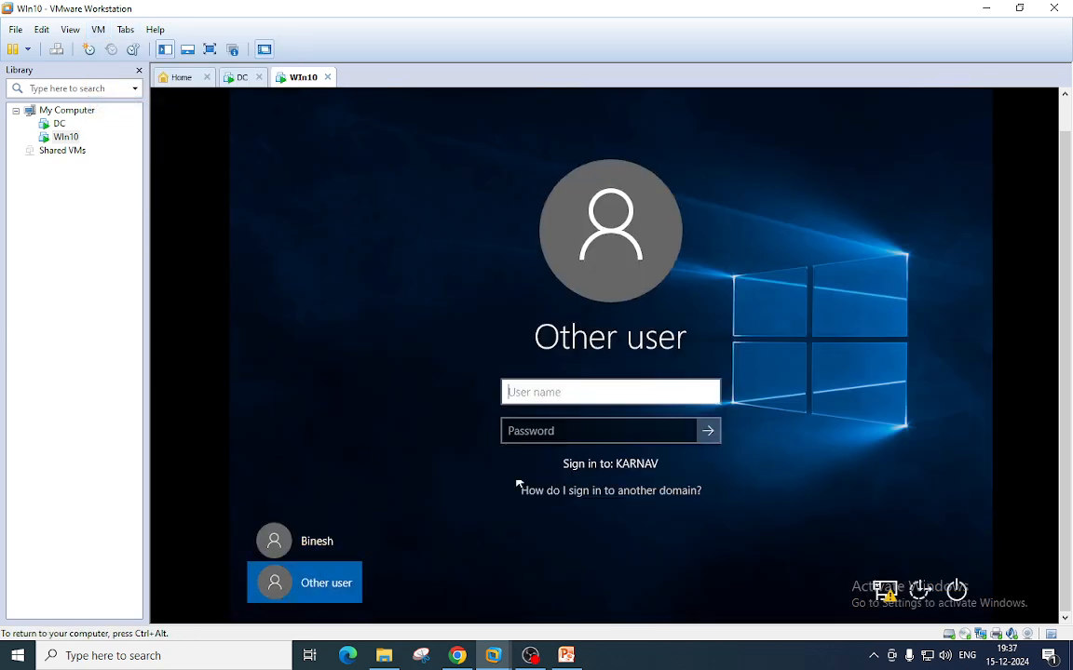
pyautogui.write('ratan')
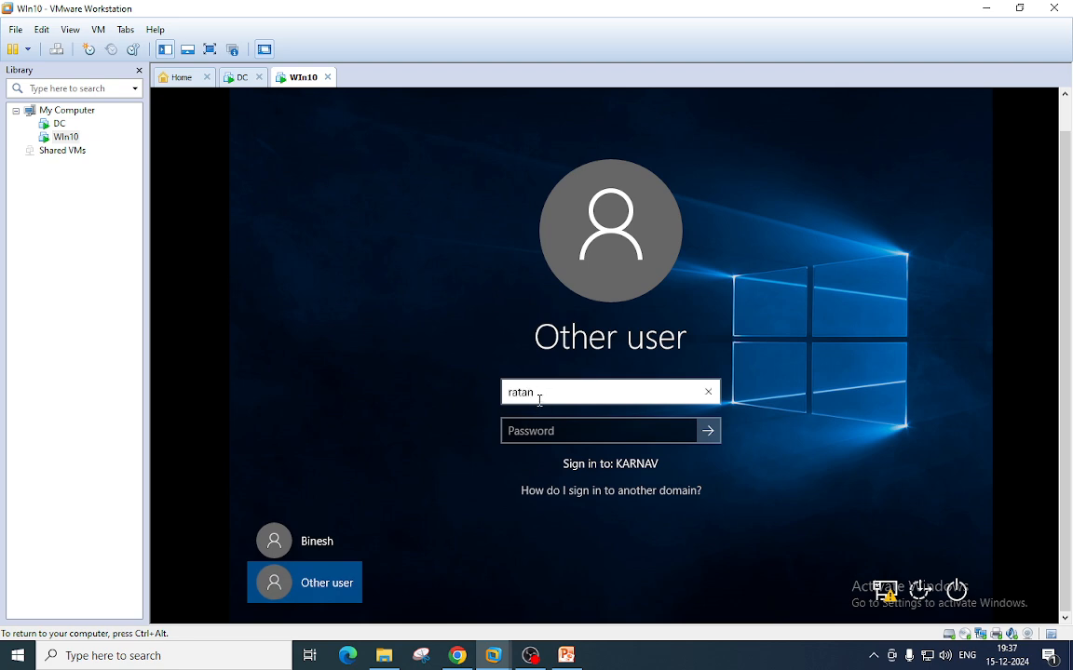
pyautogui.press('Tab')
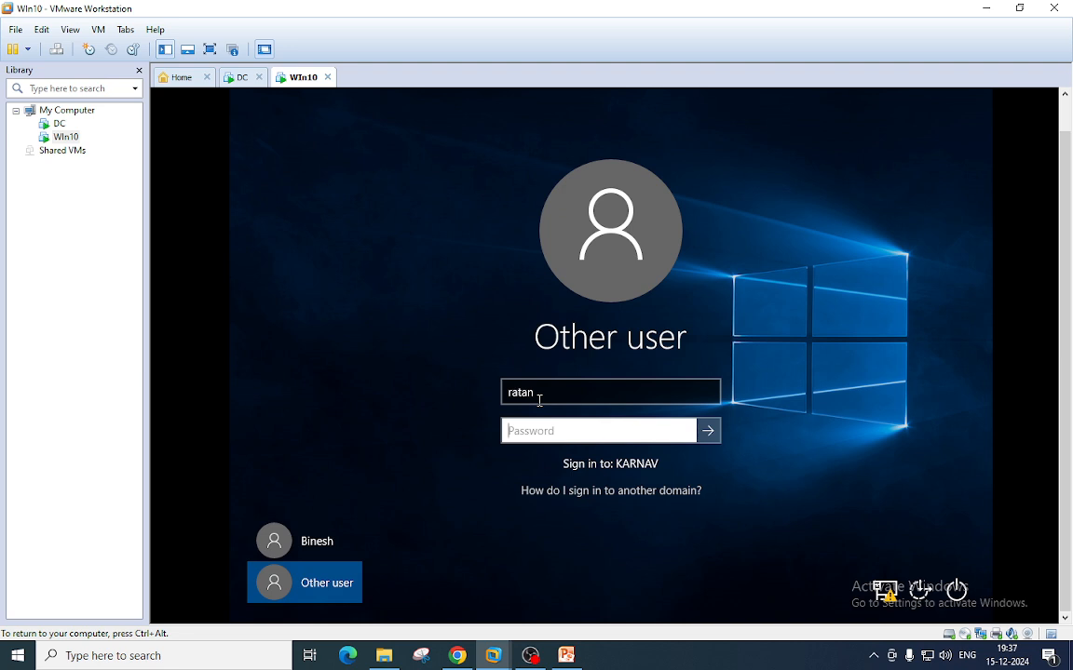
pyautogui.write('**************')
pyautogui.press('Return')
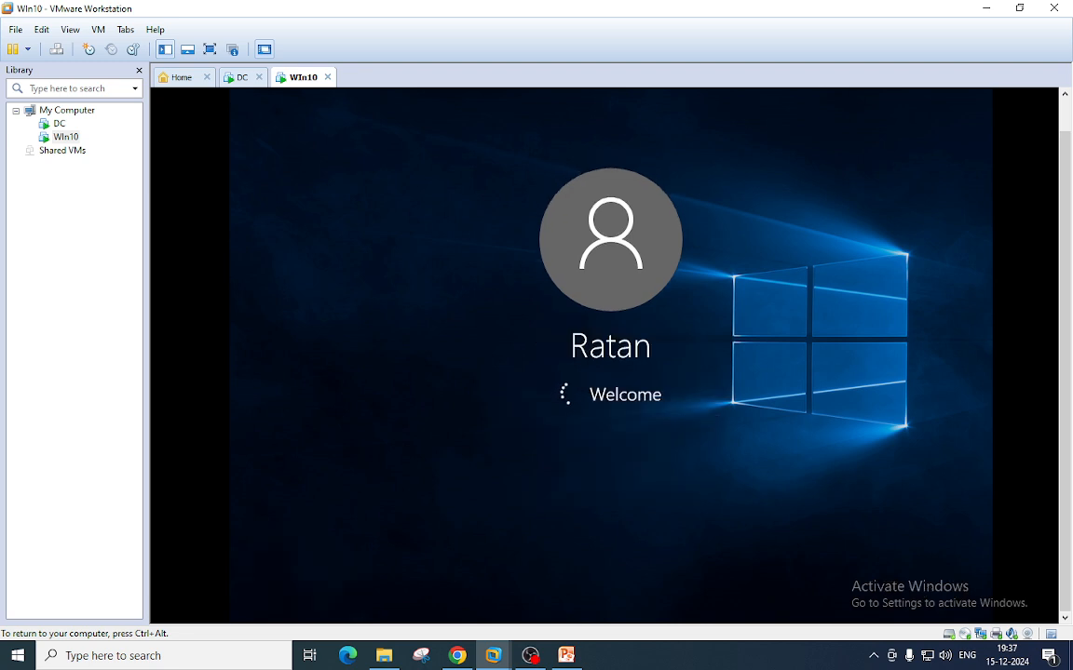